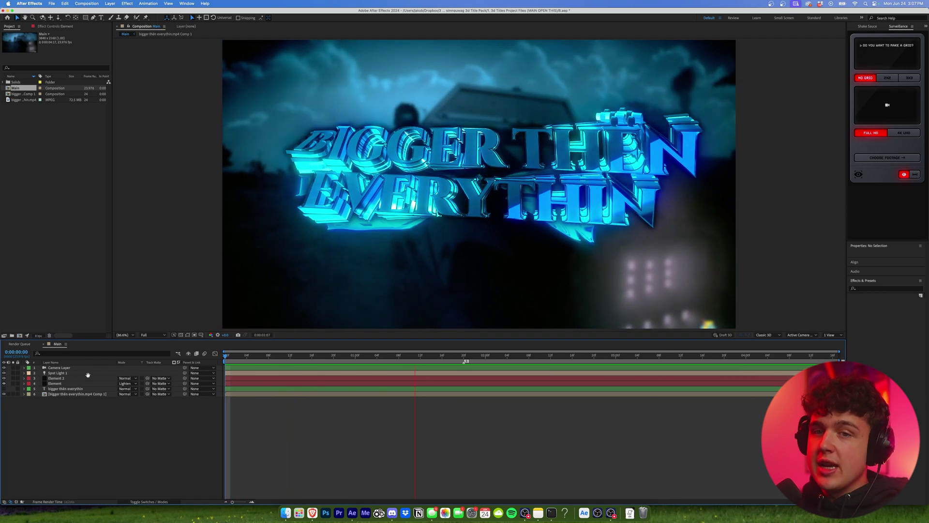
# Step: Select the camera, light, Element and text layers, deselect them, and preview the fly-in
pyautogui.click(59, 367)
pyautogui.keyDown('shift'); pyautogui.click(124, 348); pyautogui.keyUp('shift')
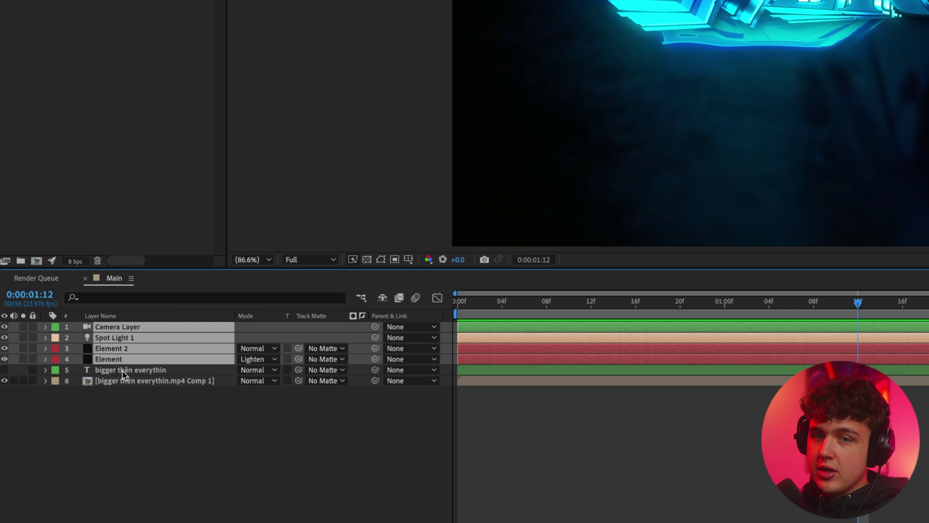
pyautogui.keyDown('shift'); pyautogui.click(123, 370); pyautogui.keyUp('shift')
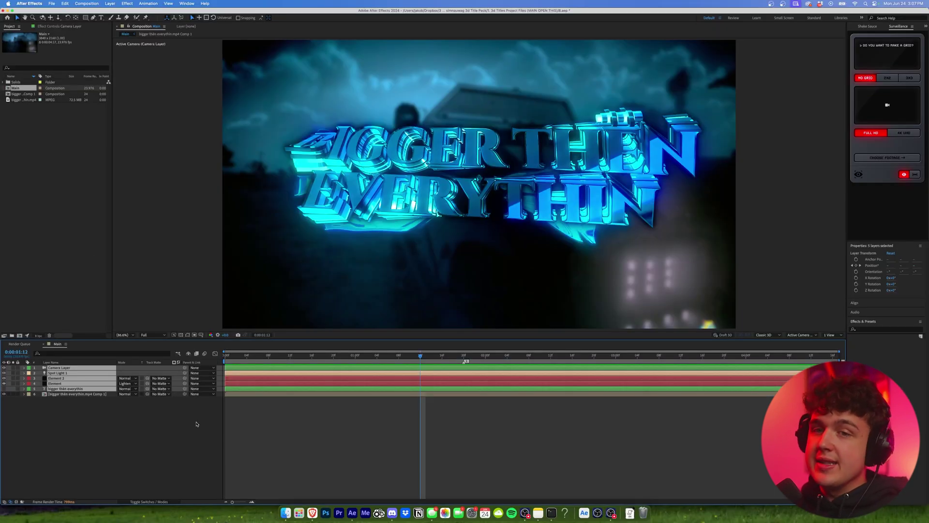
pyautogui.click(147, 417)
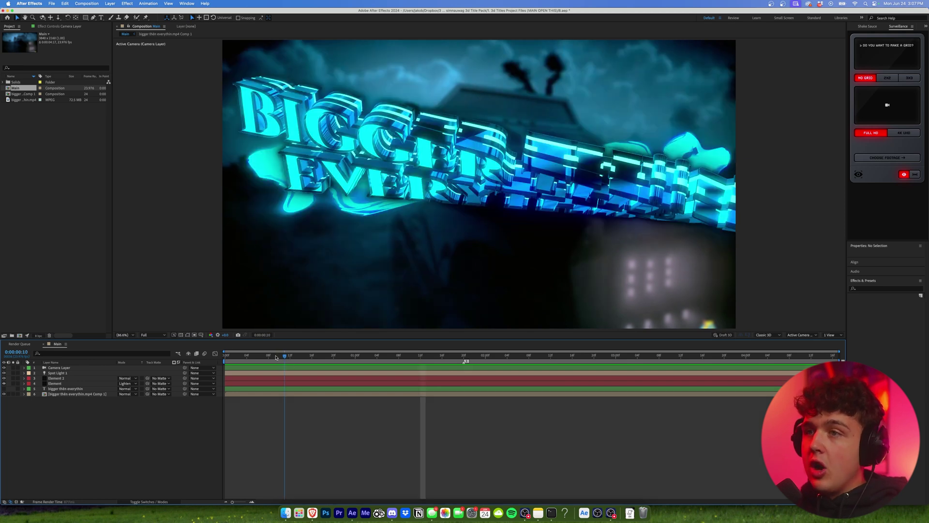
pyautogui.press('space')
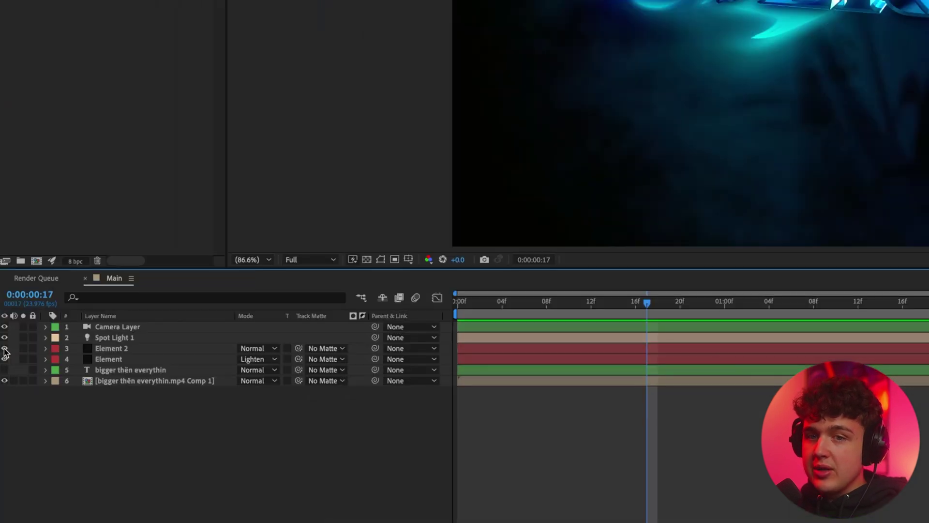
# Step: Hide both Element 3D layers and retype the title wording as TITLE
pyautogui.click(4, 349)
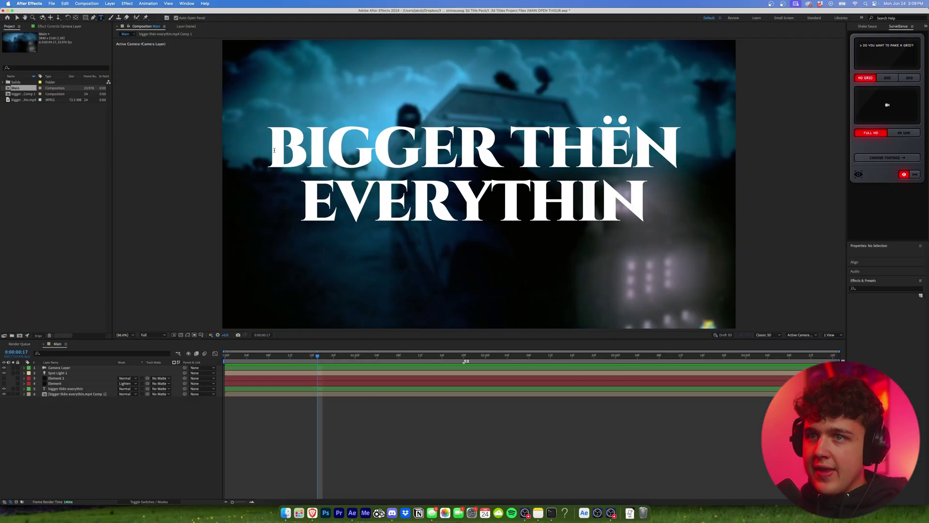
pyautogui.moveTo(265, 145); pyautogui.dragTo(633, 212)
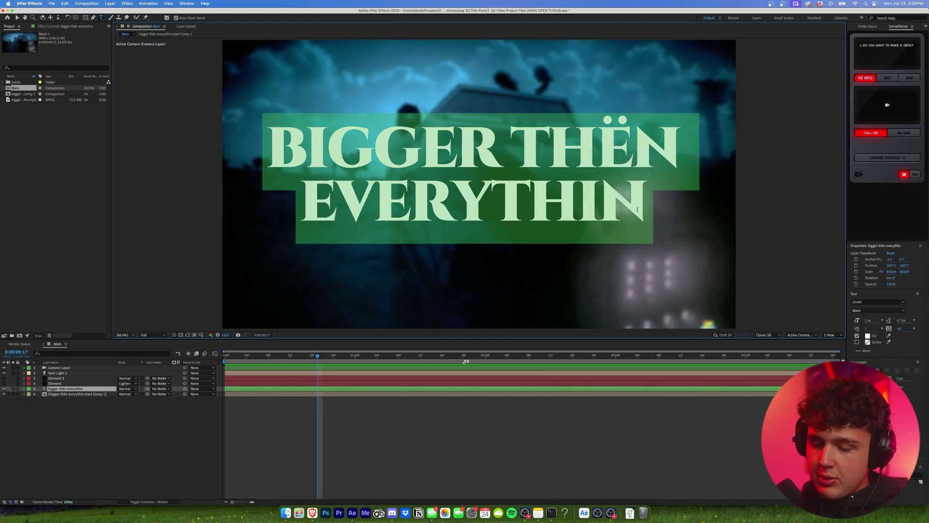
pyautogui.write('TITLE')
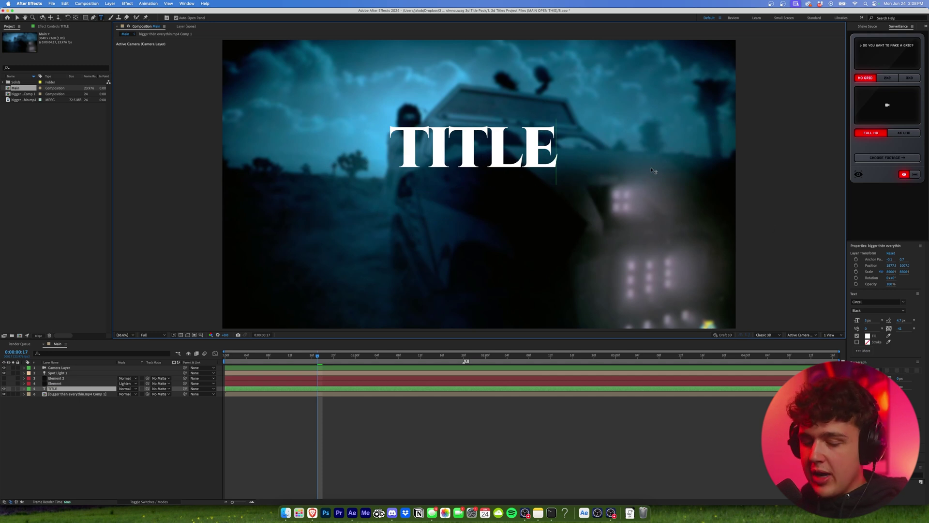
# Step: Set the TITLE text to Cinzel Black and hide the flat text layer
pyautogui.press('super+a')
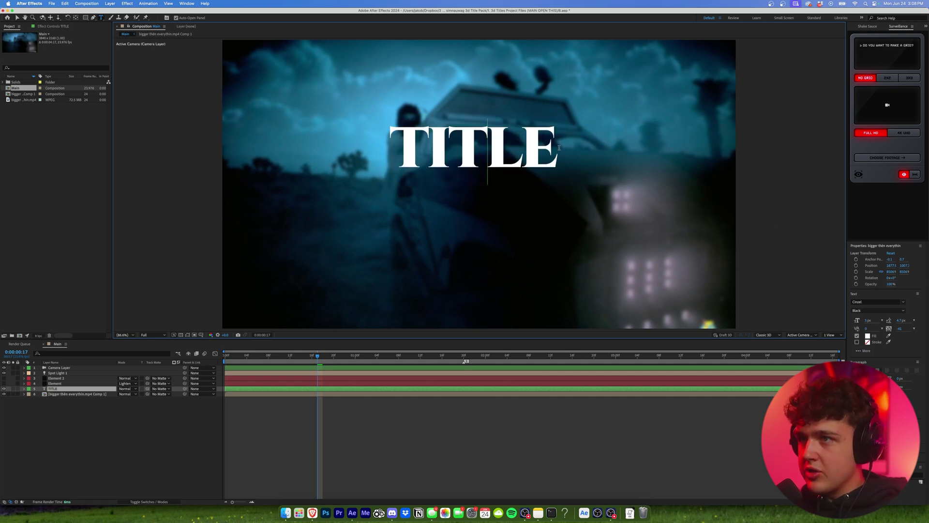
pyautogui.click(866, 302)
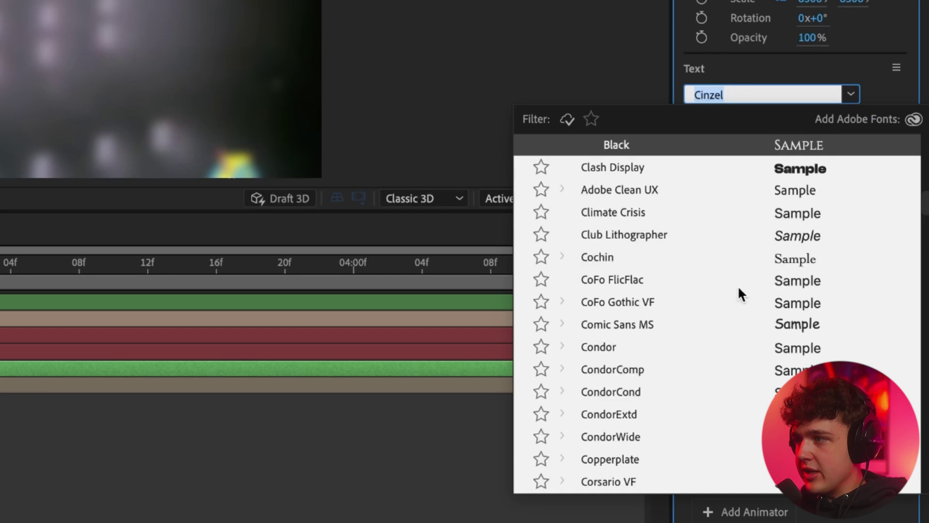
pyautogui.scroll(3, 750, 268)
pyautogui.click(808, 205)
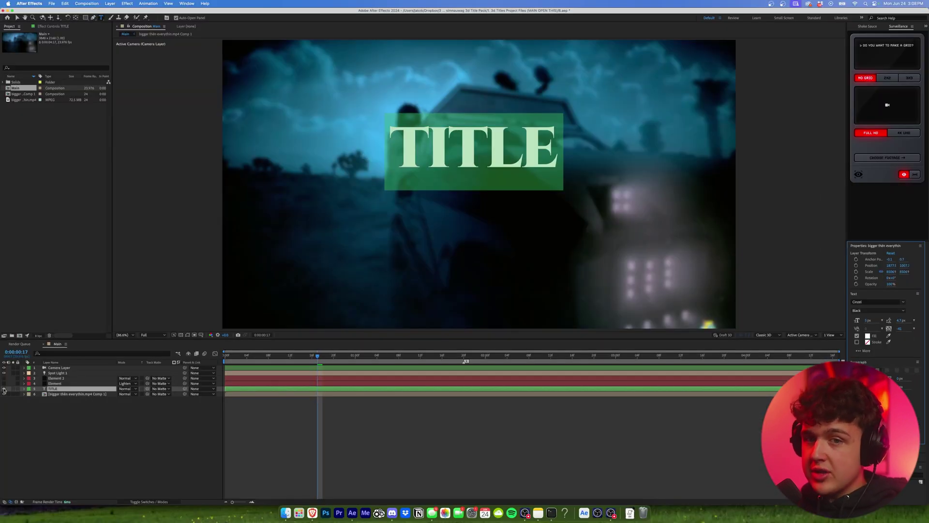
pyautogui.click(4, 389)
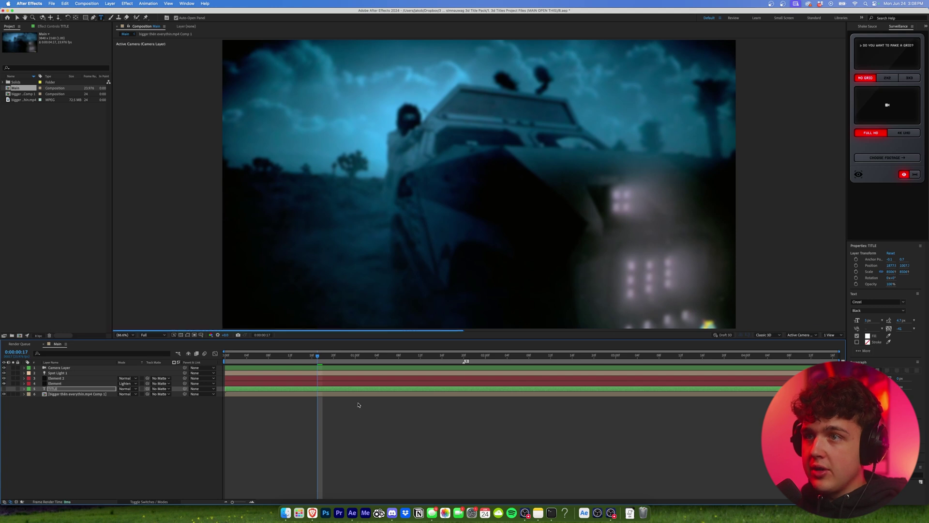
# Step: Preview the 3D title animation from the start, stopping at frame 17
pyautogui.click(225, 357)
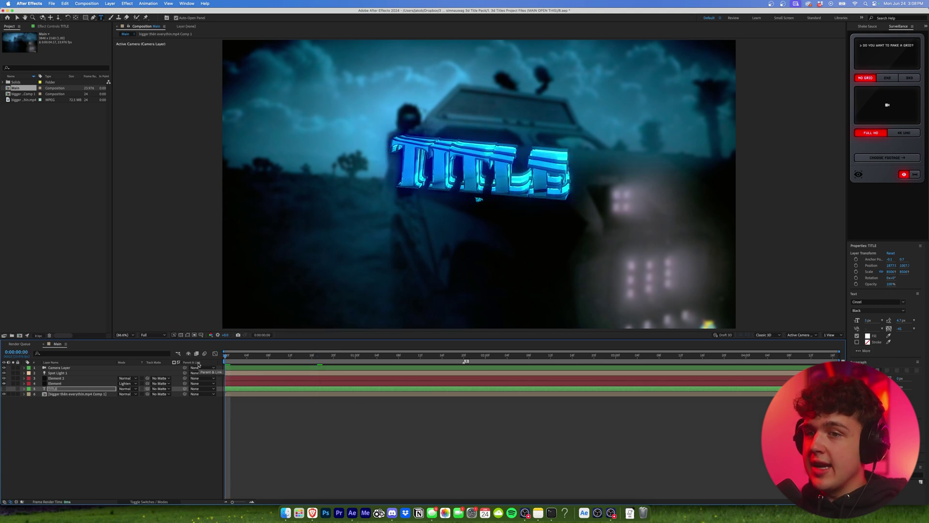
pyautogui.press('space')
pyautogui.click(231, 359)
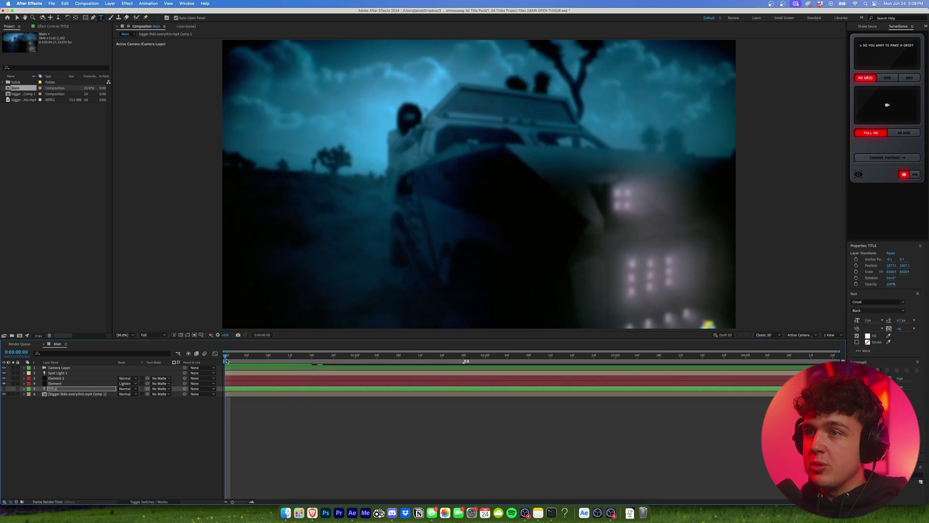
pyautogui.press('space')
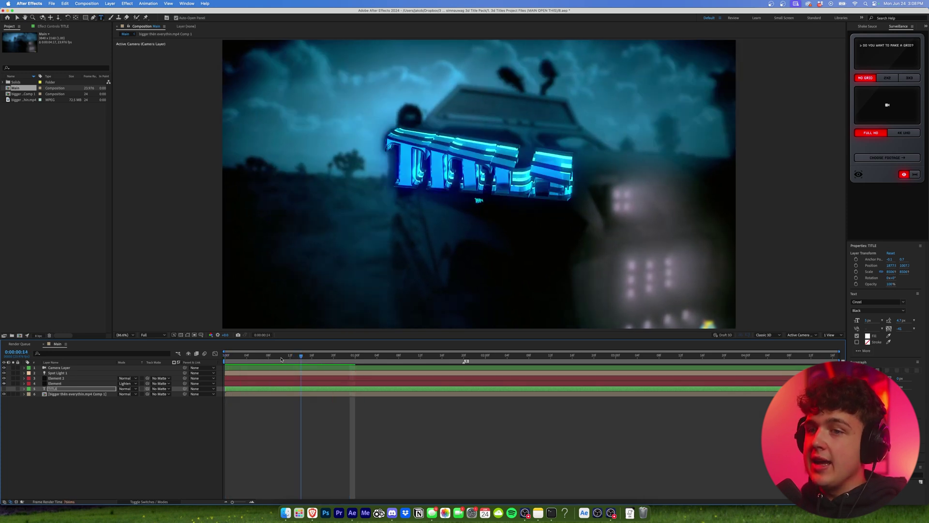
pyautogui.click(318, 356)
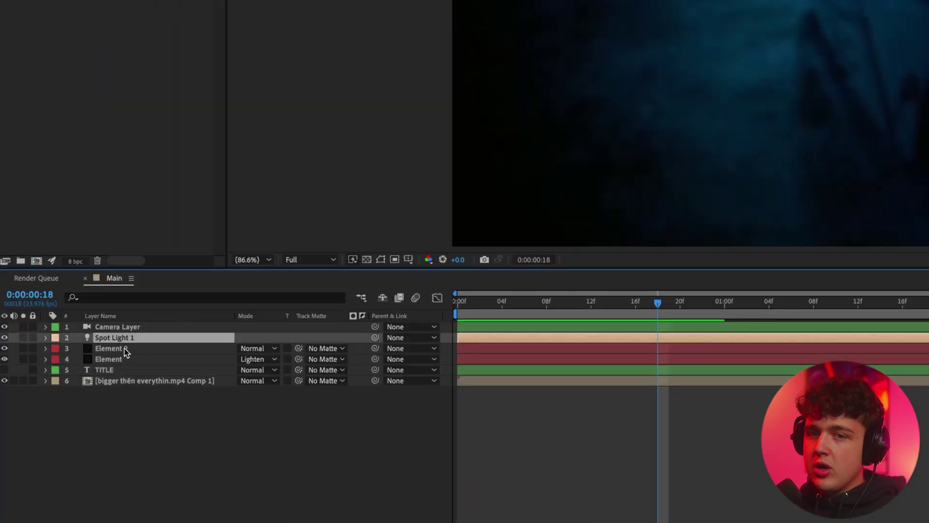
# Step: Turn the Element 2 layer back on and scrub forward through the animation
pyautogui.click(61, 378)
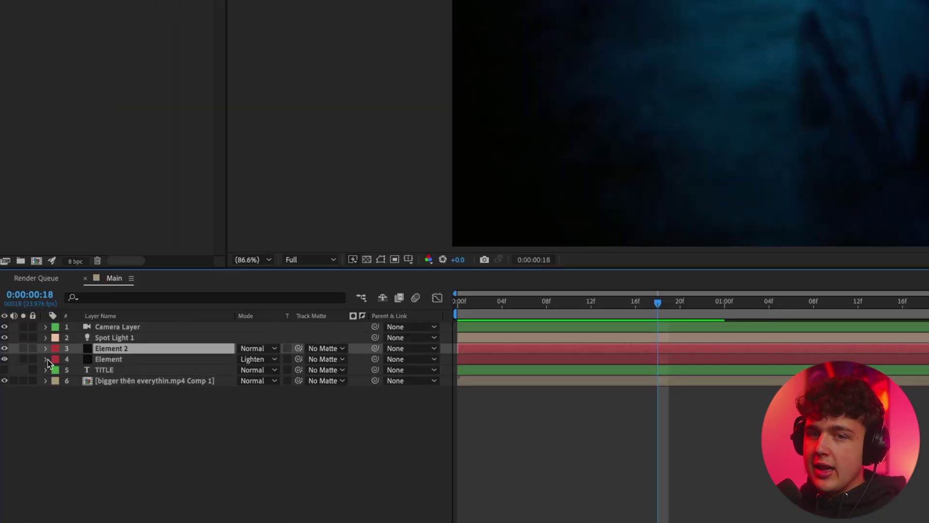
pyautogui.click(5, 349)
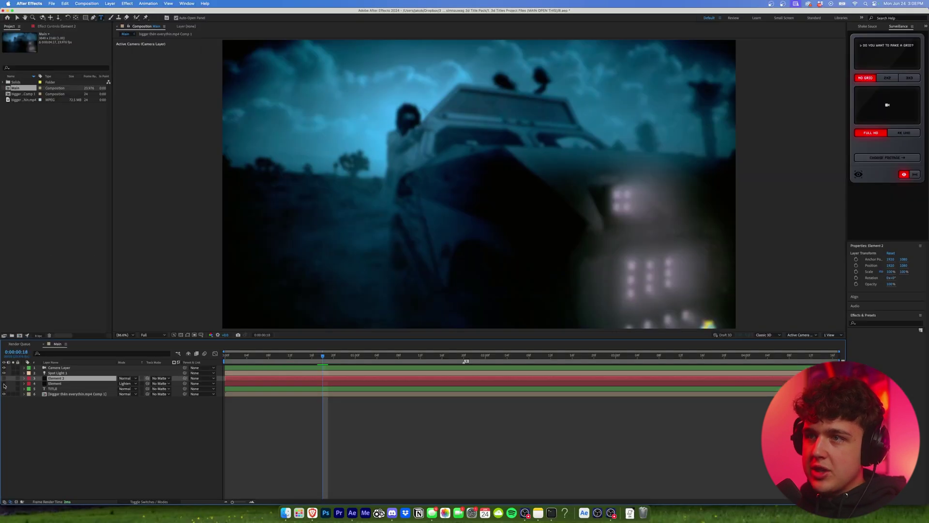
pyautogui.click(4, 378)
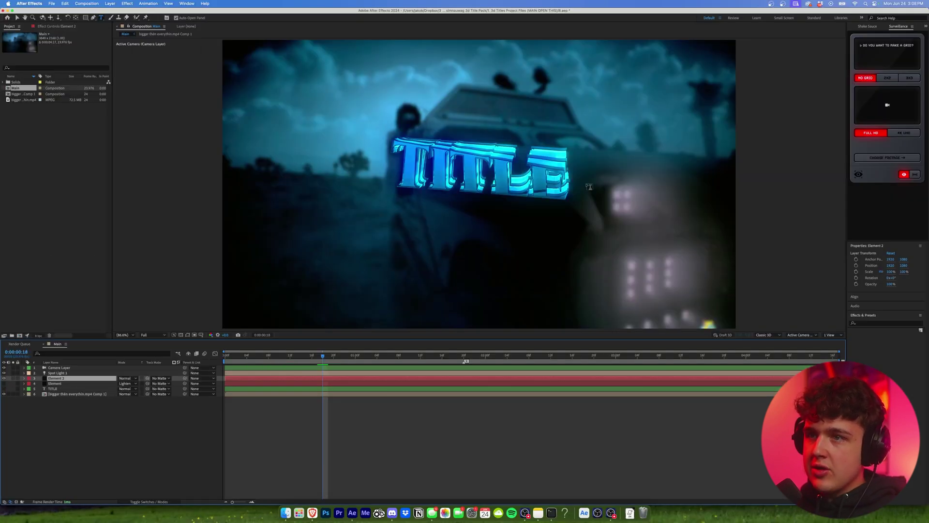
pyautogui.moveTo(313, 361)
pyautogui.mouseDown()
pyautogui.moveTo(474, 356)
pyautogui.moveTo(371, 359)
pyautogui.mouseUp()
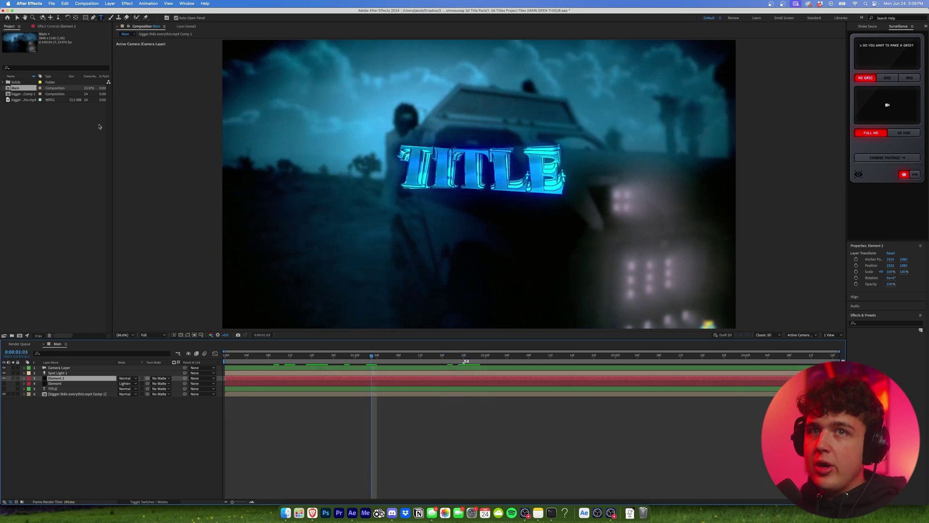
# Step: Show Element 2's Effect Controls down to Glow 2, toggling the glow off and back on
pyautogui.click(55, 26)
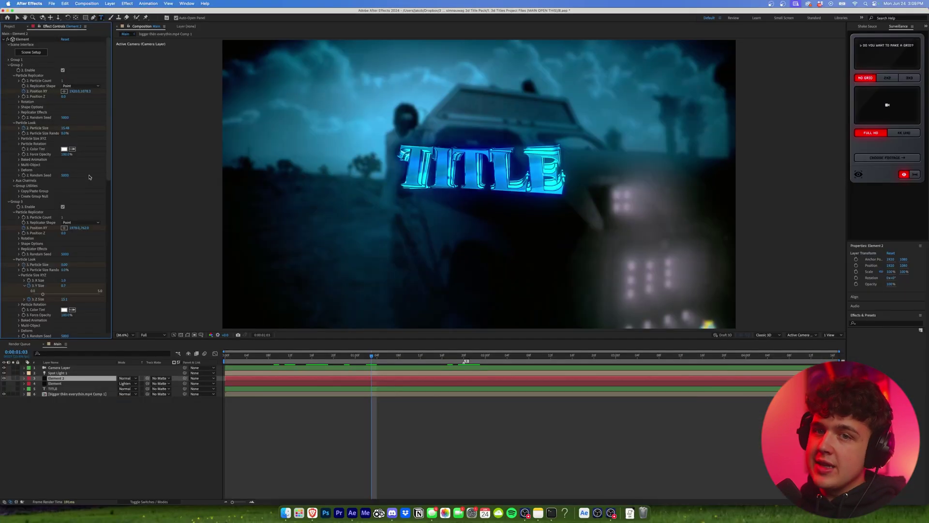
pyautogui.scroll(-5, 90, 195)
pyautogui.scroll(-5, 90, 195)
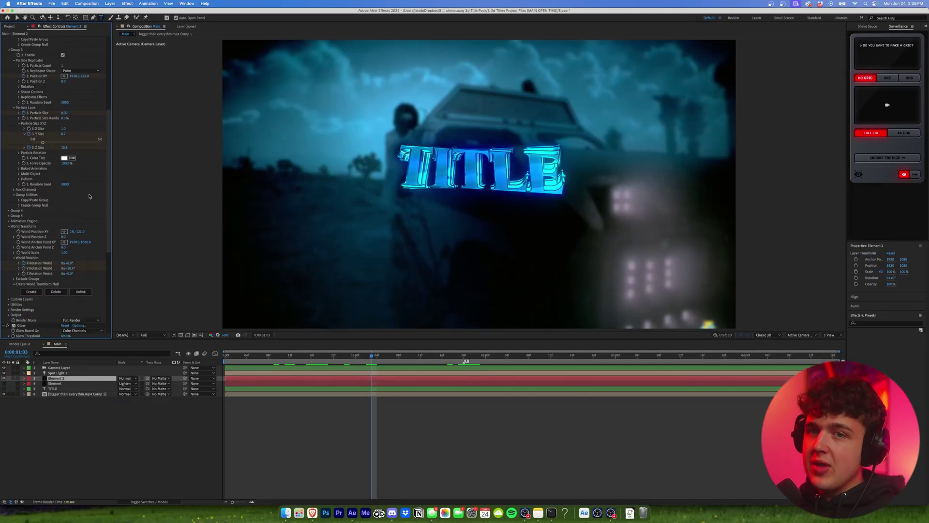
pyautogui.scroll(-4, 90, 196)
pyautogui.scroll(-4, 96, 260)
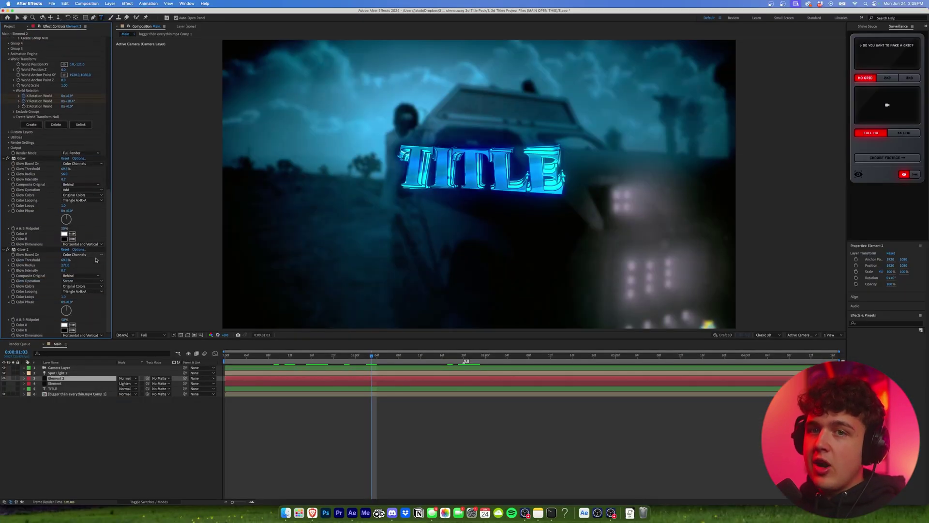
pyautogui.click(7, 250)
pyautogui.click(7, 158)
pyautogui.click(8, 158)
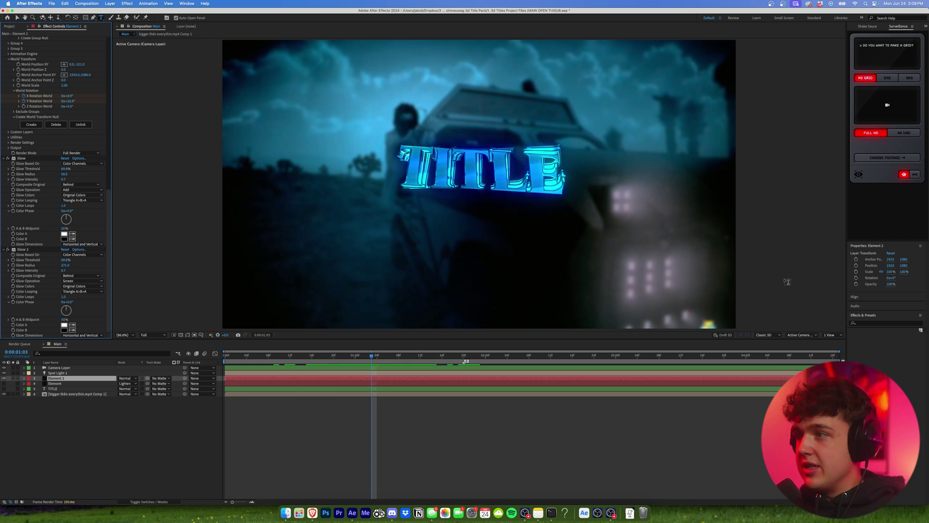
# Step: Apply Deep Glow to Element 2 and check it at different viewer zooms
pyautogui.click(864, 323)
pyautogui.write('deep')
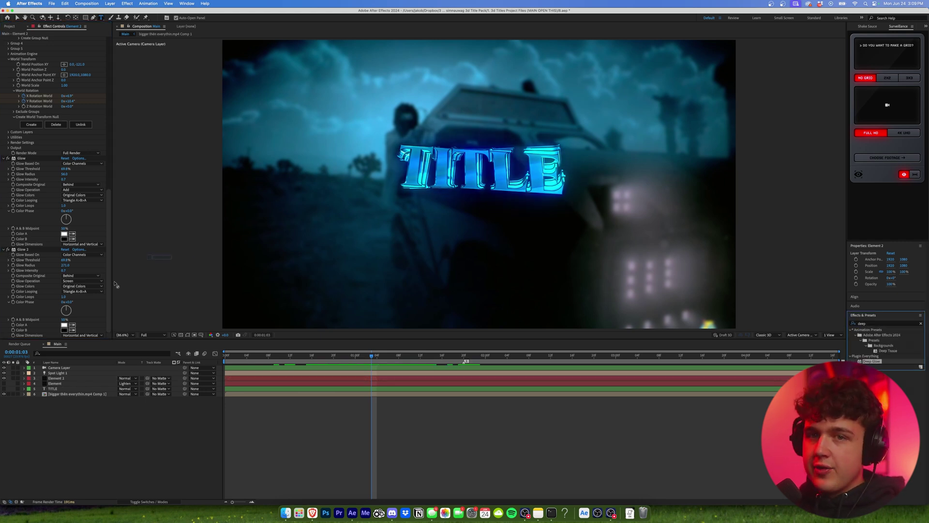
pyautogui.moveTo(872, 362); pyautogui.dragTo(55, 324)
pyautogui.press('.')
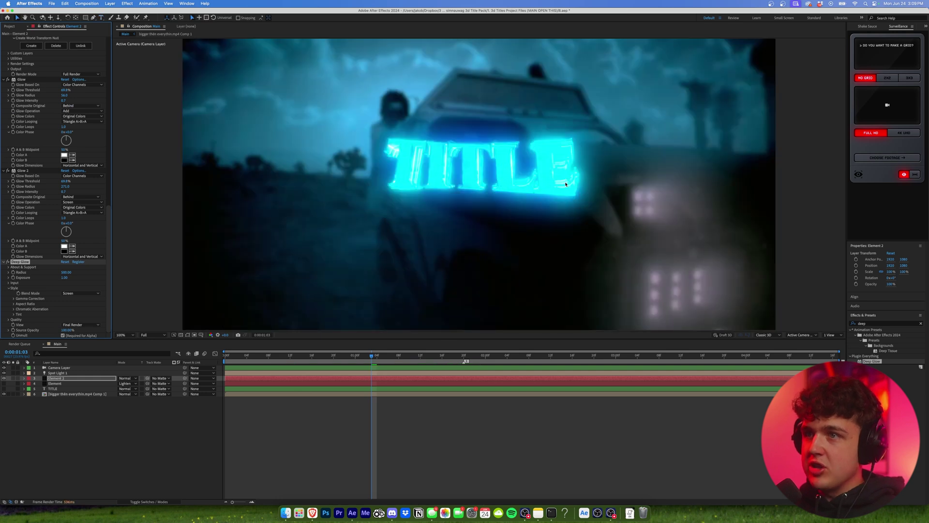
pyautogui.press(',')
pyautogui.press(',')
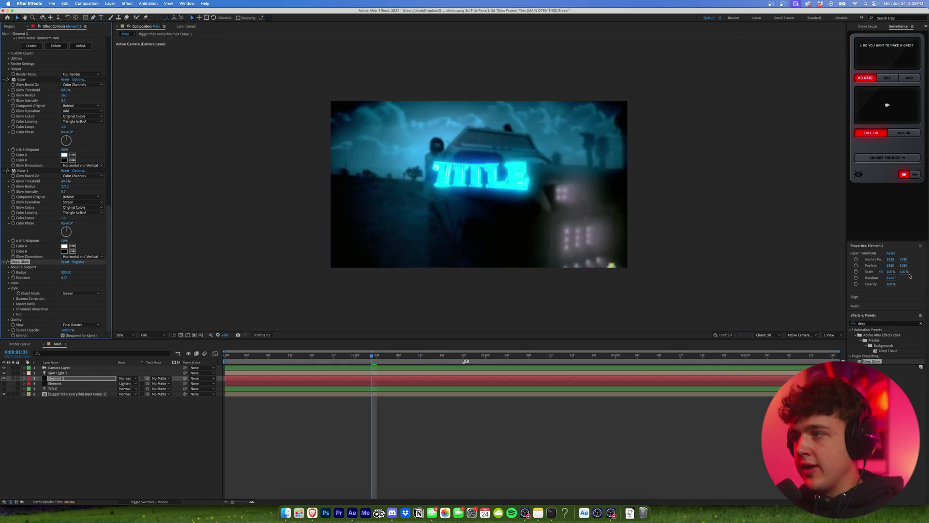
# Step: Add RSMB motion blur to the Element 2 title layer
pyautogui.click(852, 324)
pyautogui.write('rsmb')
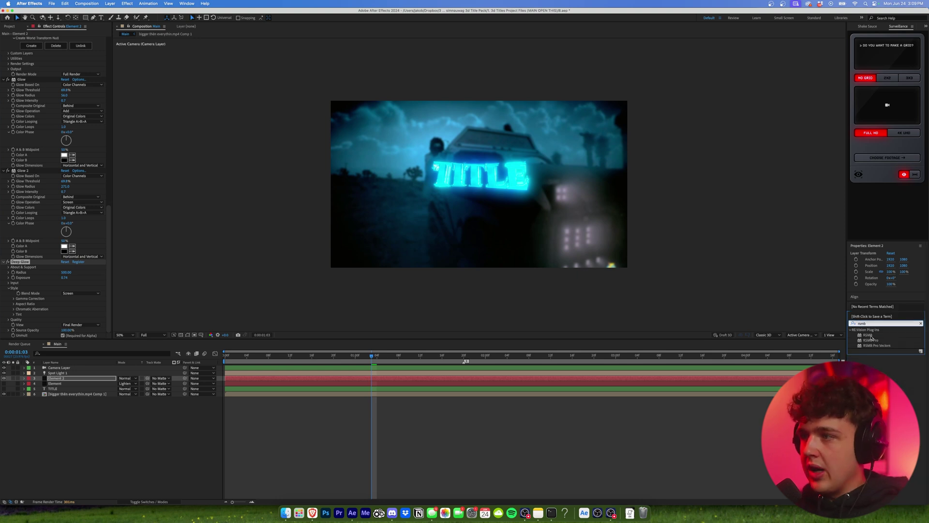
pyautogui.moveTo(871, 337); pyautogui.dragTo(47, 253)
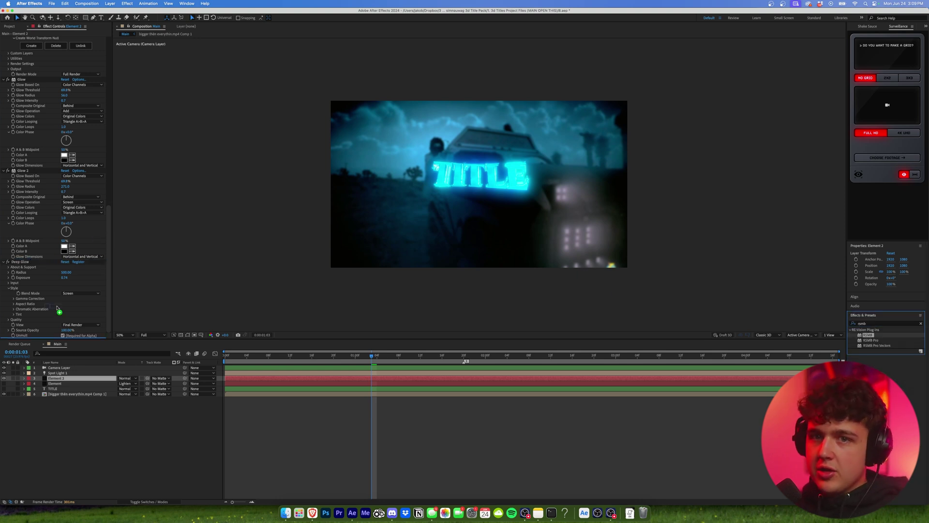
pyautogui.moveTo(66, 323); pyautogui.dragTo(65, 323)
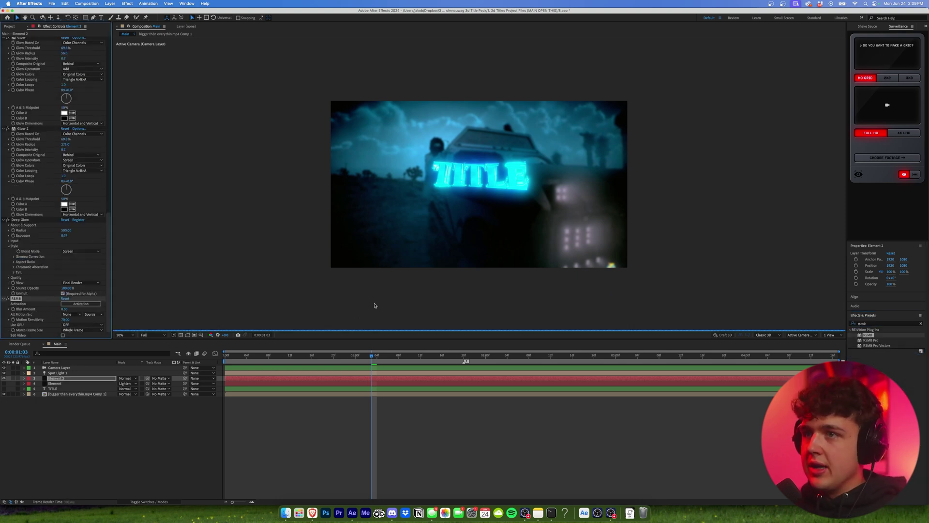
# Step: View the comp at 100%, scrub ahead, and switch off Deep Glow
pyautogui.press('.')
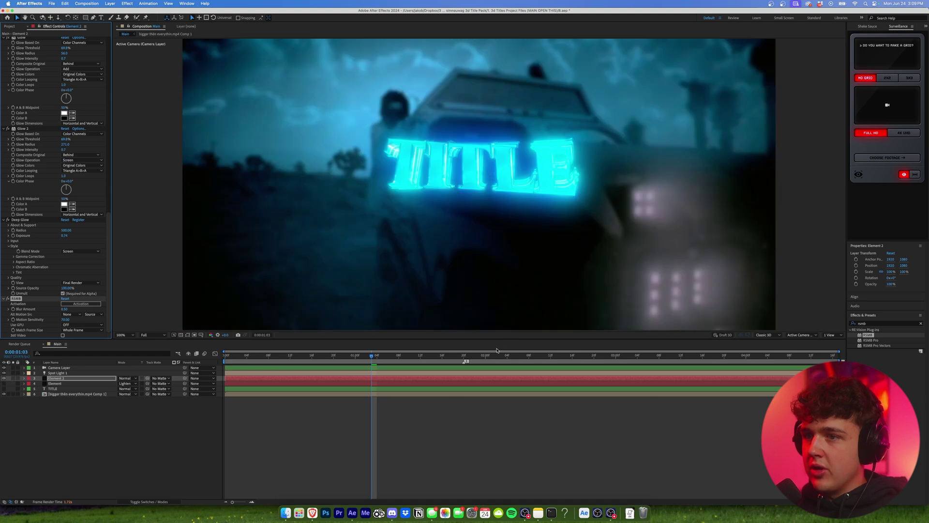
pyautogui.moveTo(494, 354); pyautogui.dragTo(490, 361)
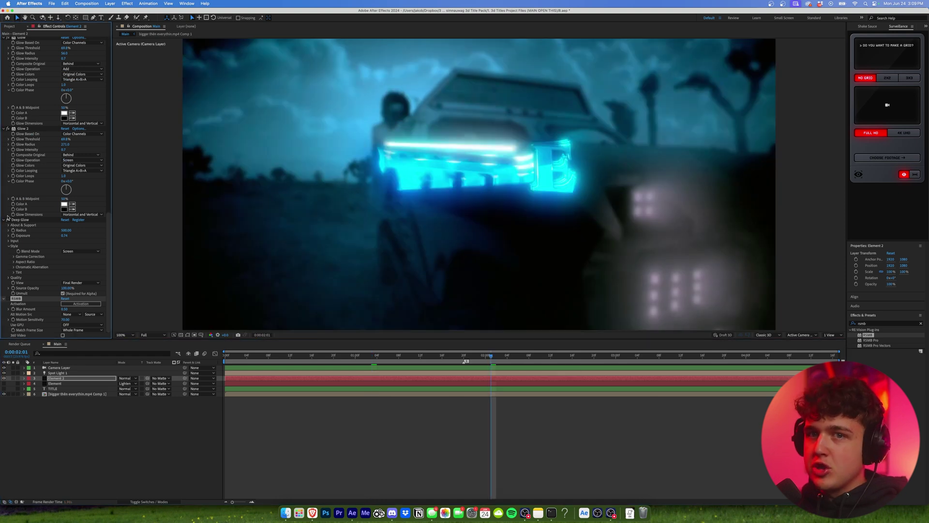
pyautogui.click(7, 220)
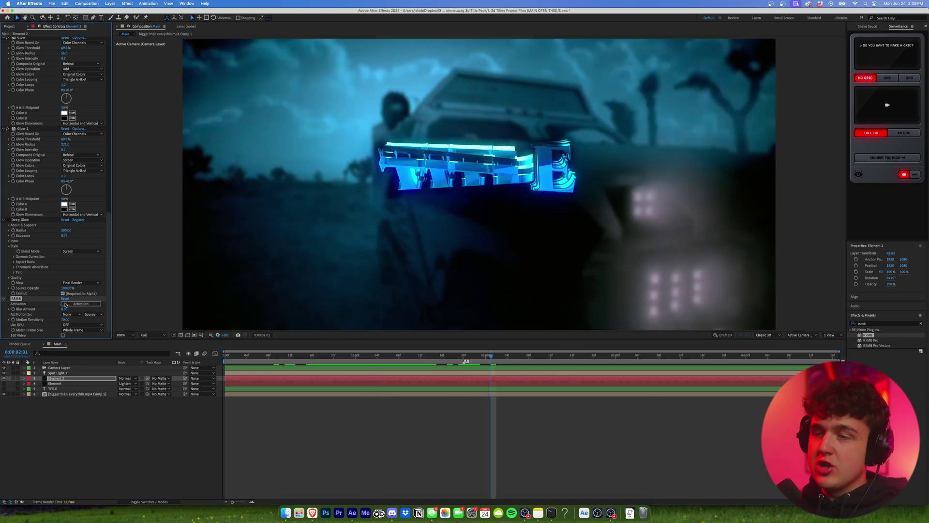
pyautogui.click(571, 357)
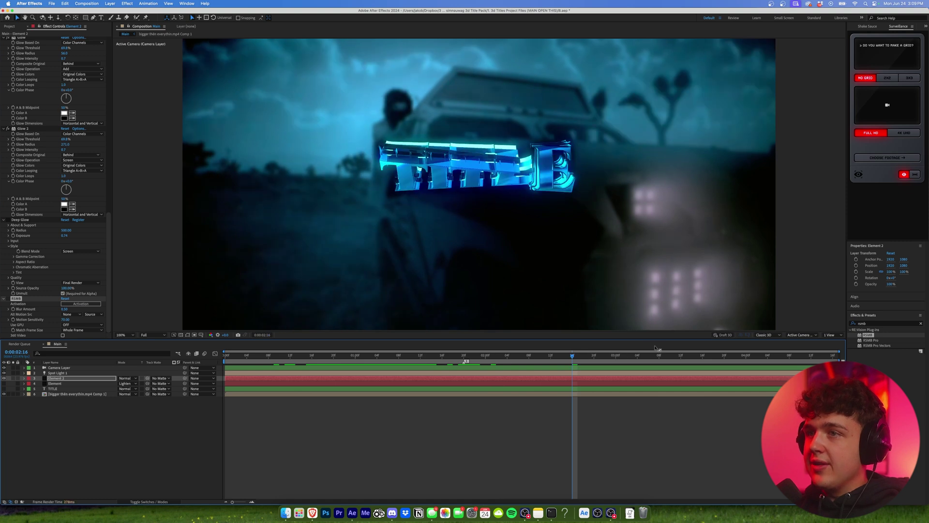
# Step: Open the 3d Titles project files folder in the 3d Title Pack
pyautogui.click(285, 513)
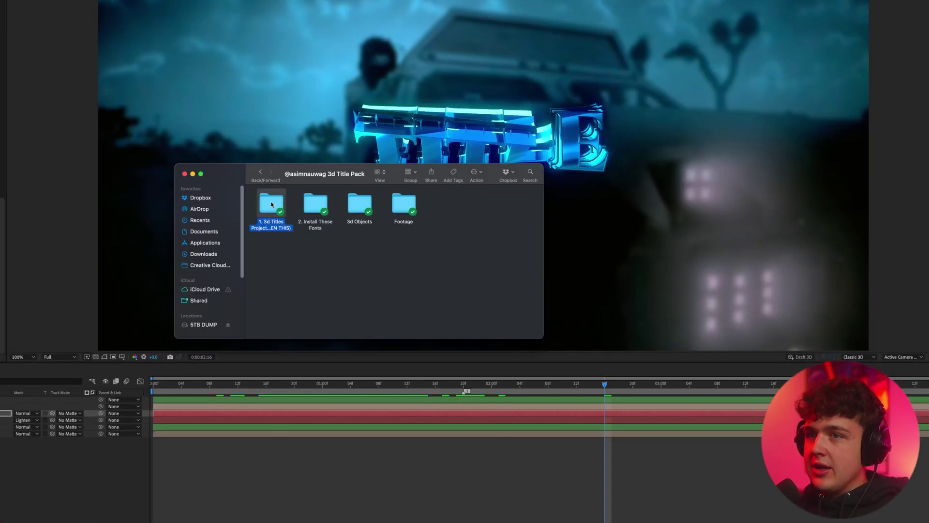
pyautogui.click(325, 256)
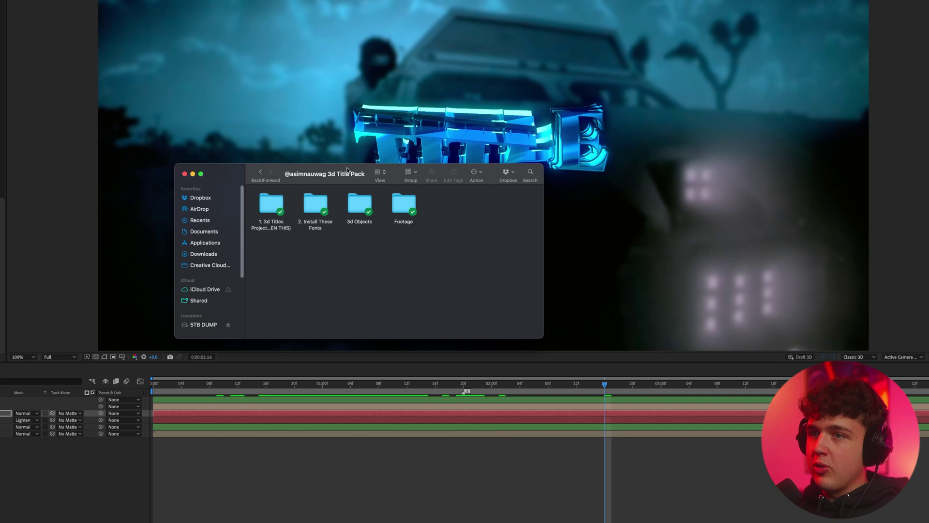
pyautogui.doubleClick(272, 203)
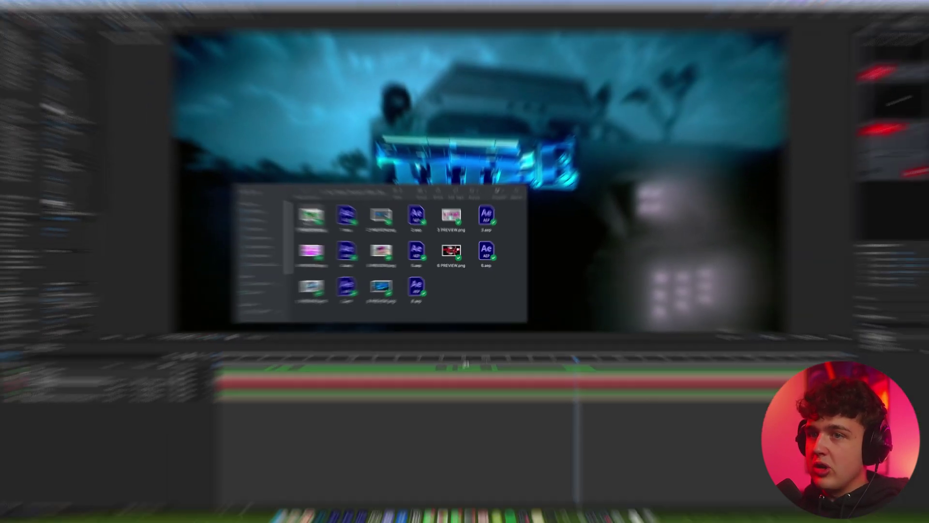
# Step: View the 1 and 2 PREVIEW.png images, then return to After Effects
pyautogui.doubleClick(269, 204)
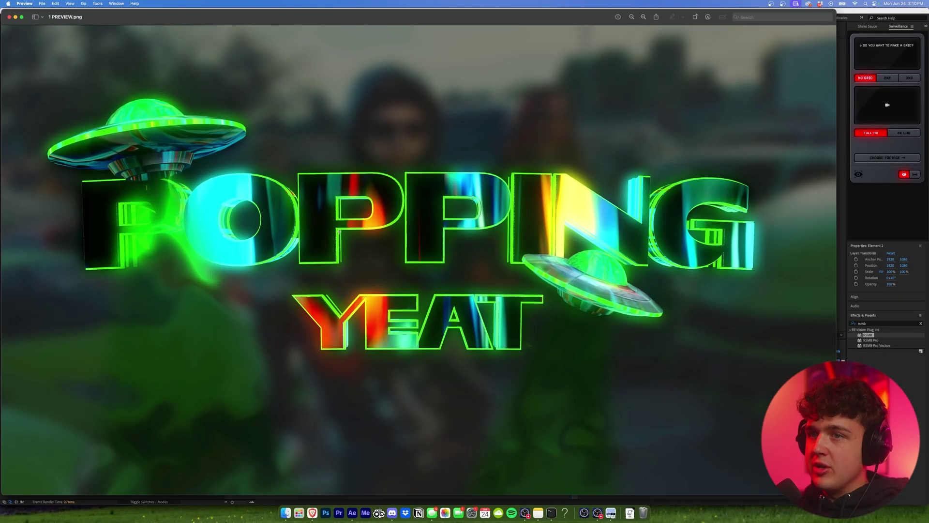
pyautogui.click(7, 17)
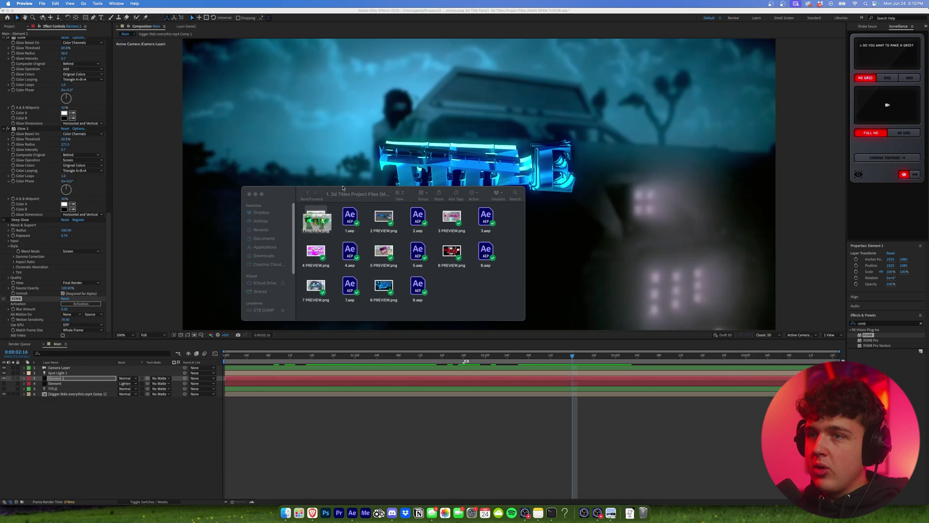
pyautogui.doubleClick(385, 220)
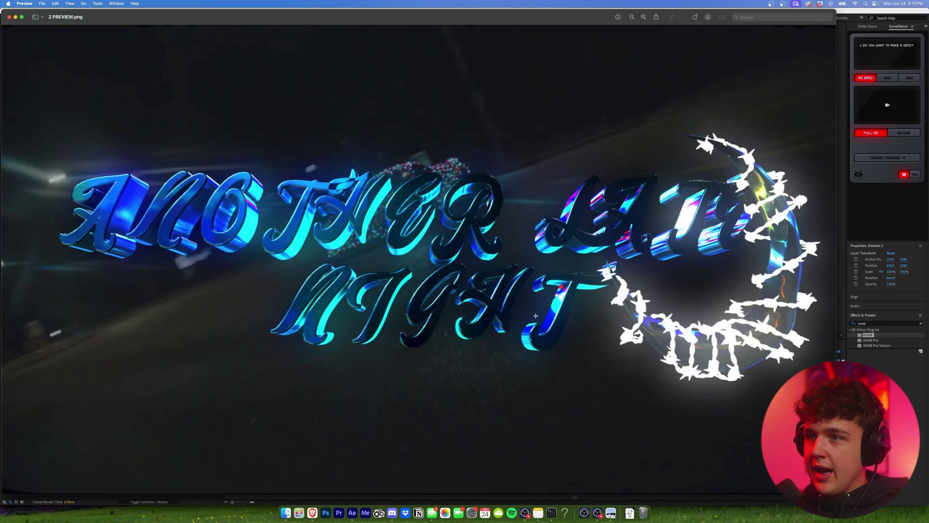
pyautogui.click(10, 18)
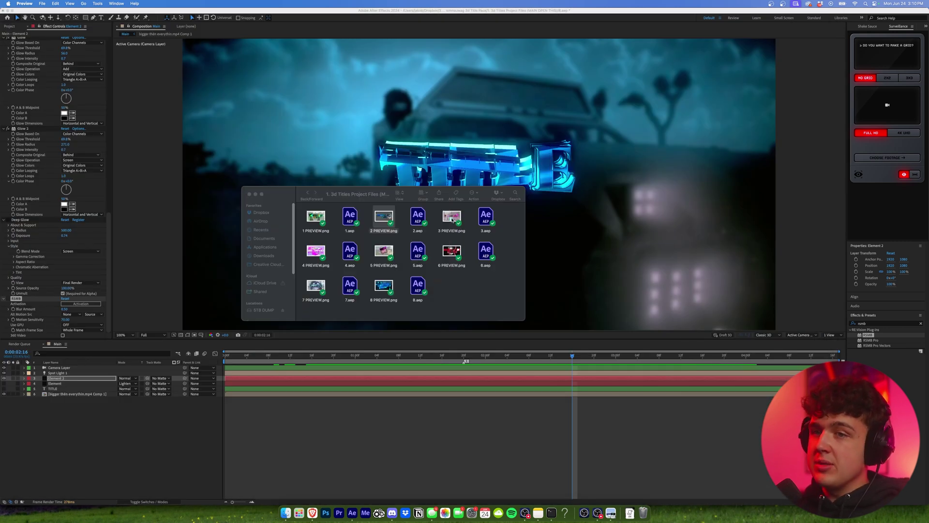
pyautogui.click(142, 425)
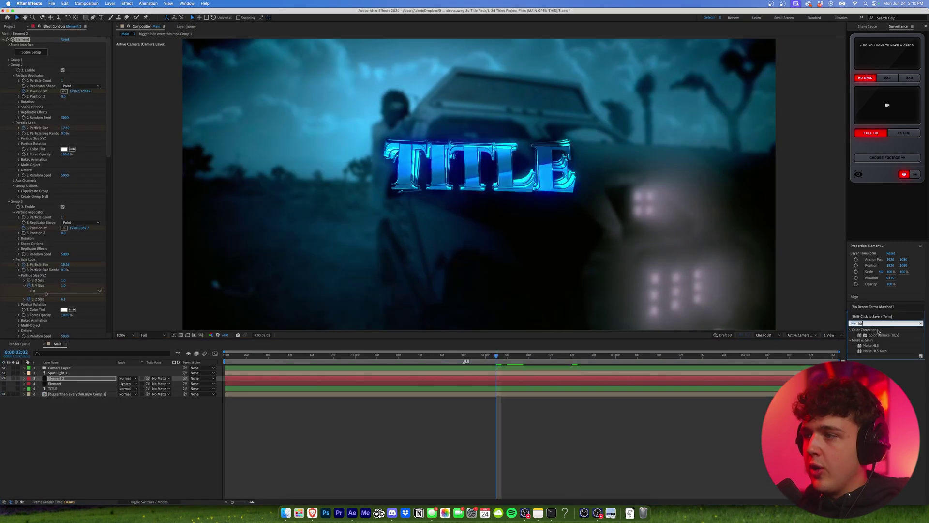
# Step: Apply Color Balance (HLS) and shift its hue to turn the title red, then preview
pyautogui.click(880, 336)
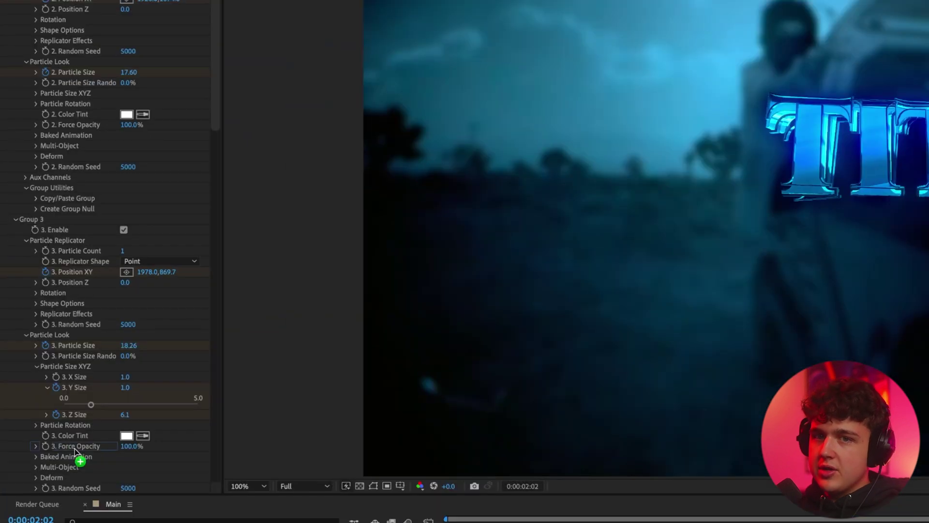
pyautogui.scroll(-15, 41, 305)
pyautogui.scroll(10, 121, 354)
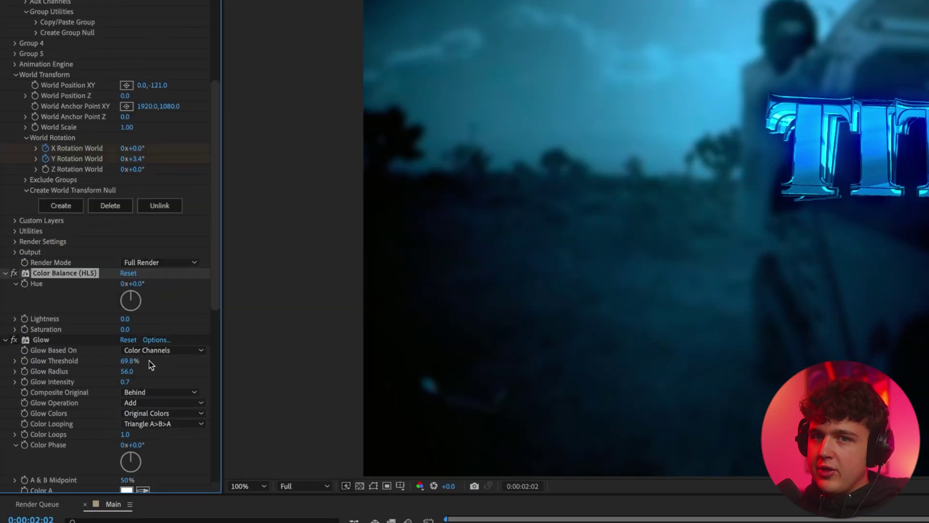
pyautogui.moveTo(137, 283); pyautogui.dragTo(159, 283)
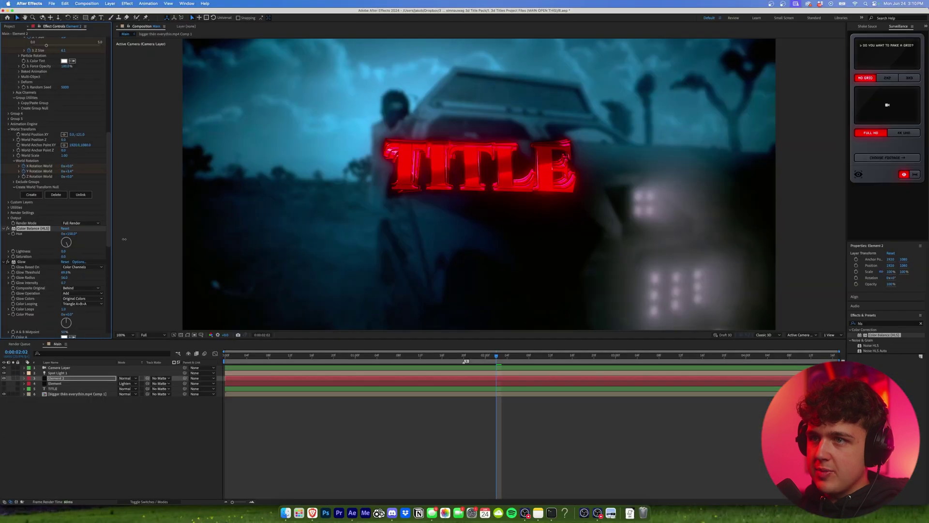
pyautogui.press('space')
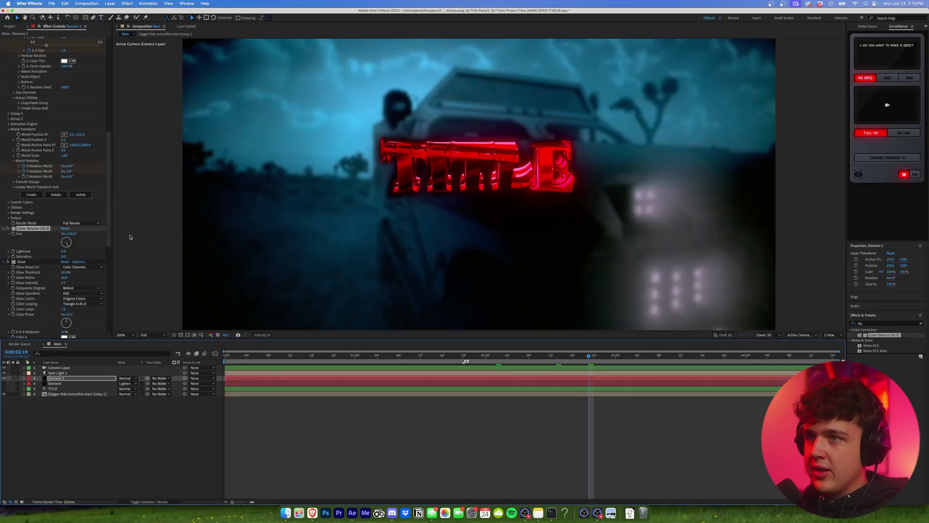
# Step: Turn the Deep Glow effect back on
pyautogui.scroll(-5, 31, 262)
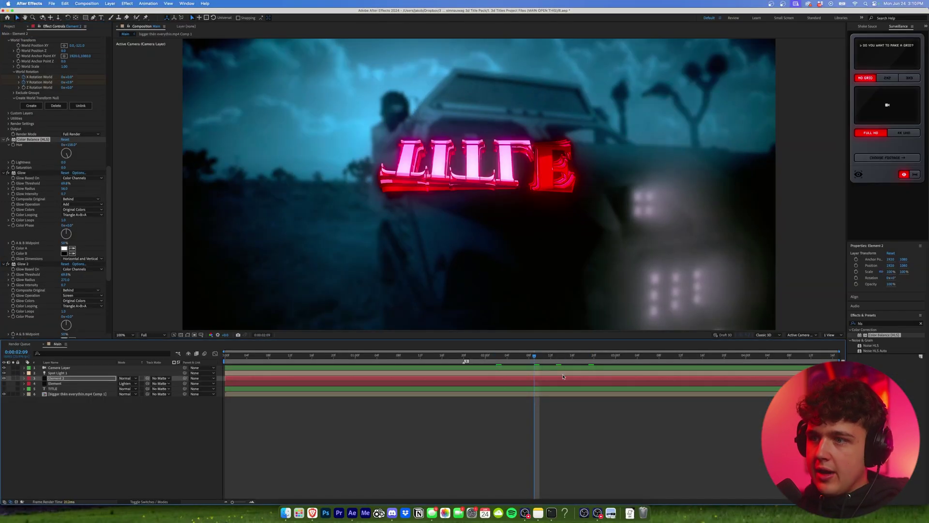
pyautogui.scroll(-5, 31, 262)
pyautogui.scroll(-1, 31, 262)
pyautogui.click(8, 220)
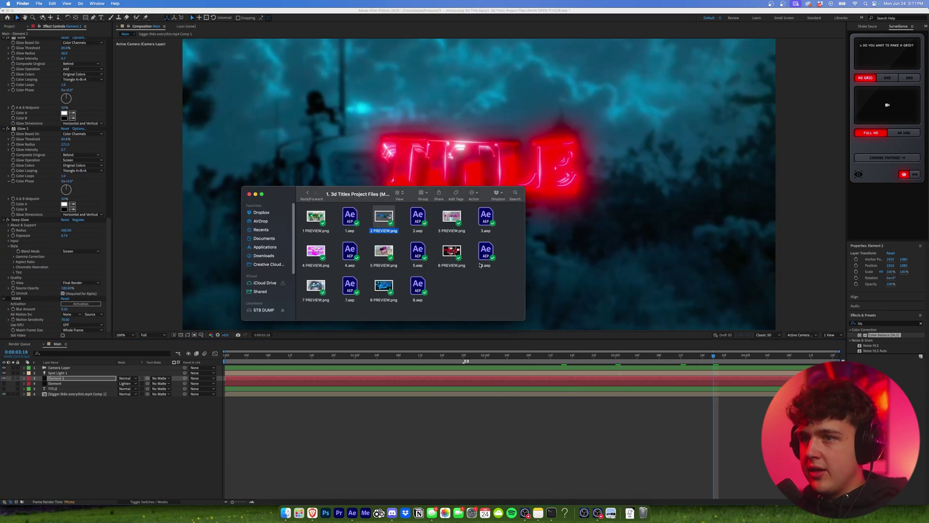
# Step: View 5 PREVIEW.png and 7 PREVIEW.png, then select the fourth preview image in Finder
pyautogui.doubleClick(393, 252)
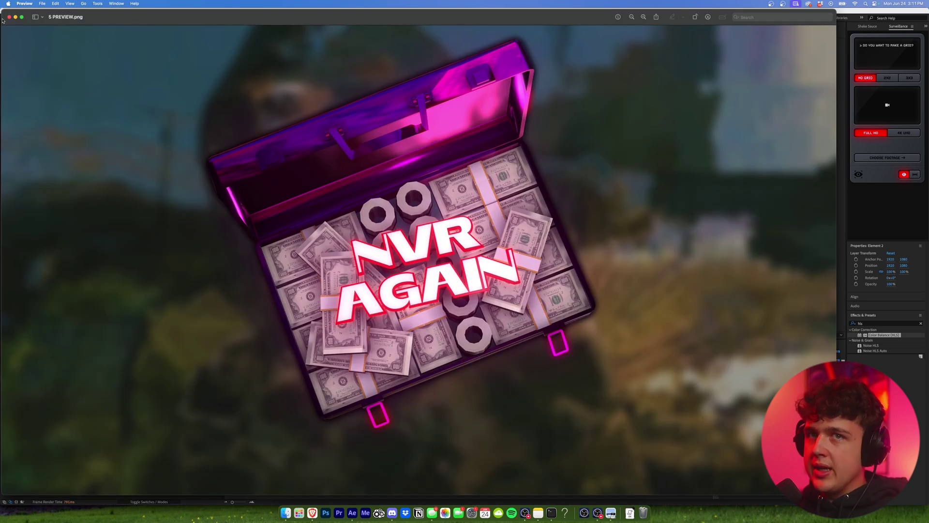
pyautogui.click(9, 18)
pyautogui.doubleClick(315, 290)
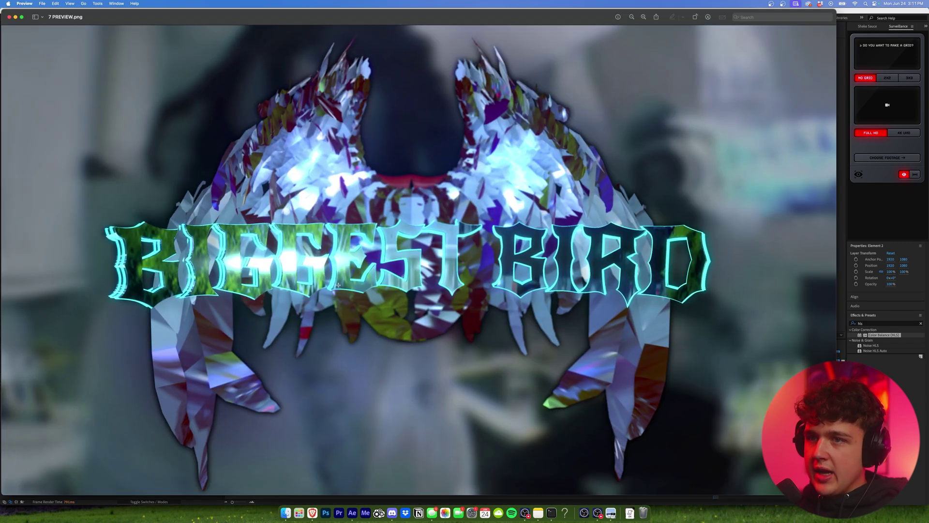
pyautogui.click(9, 18)
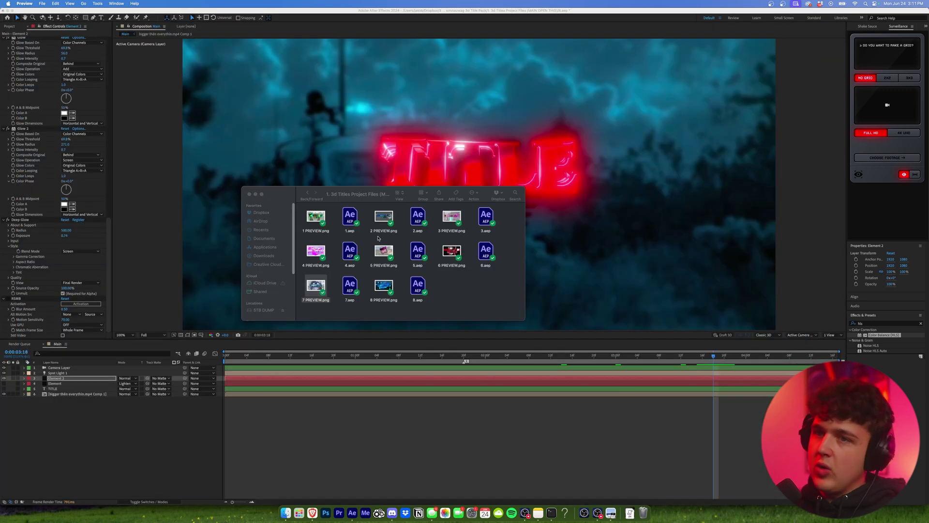
pyautogui.click(323, 251)
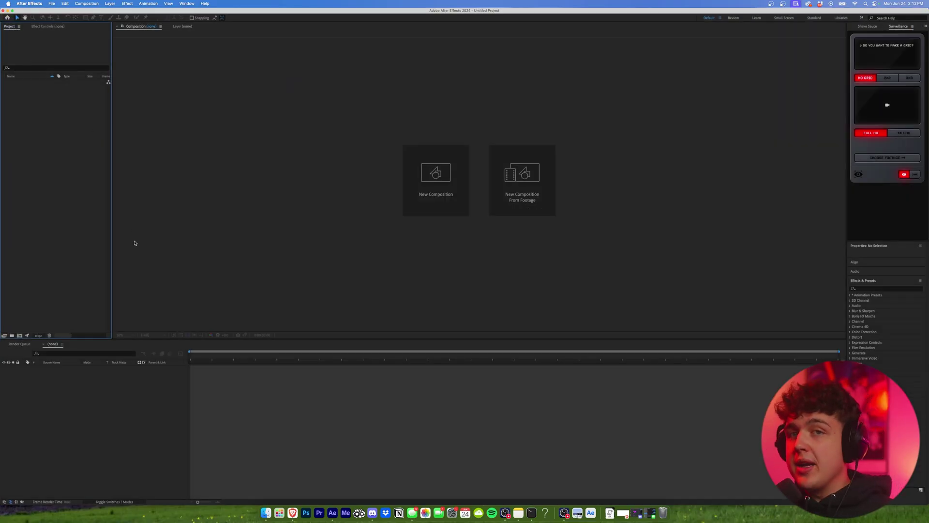
# Step: Add a 1920×1080 dark grey solid named TEXT to the new Comp 1
pyautogui.click(101, 429)
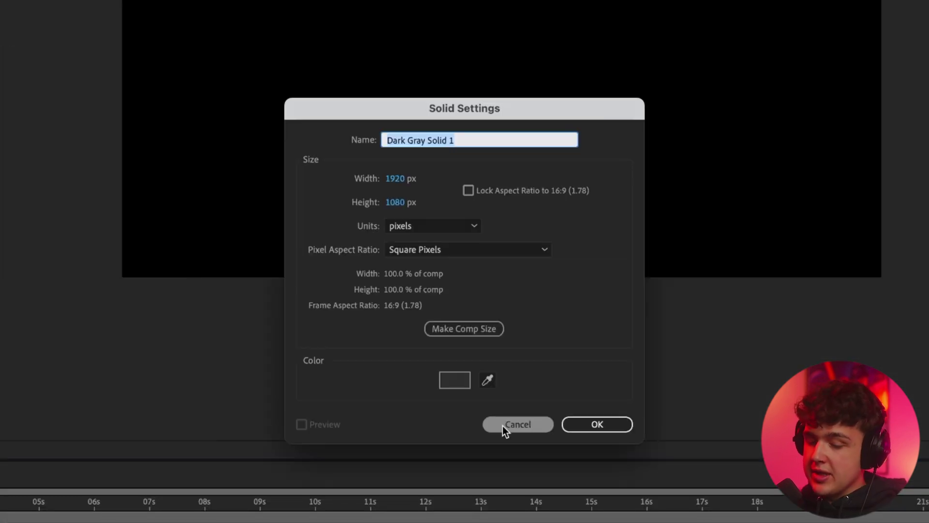
pyautogui.write('TEXT')
pyautogui.click(587, 428)
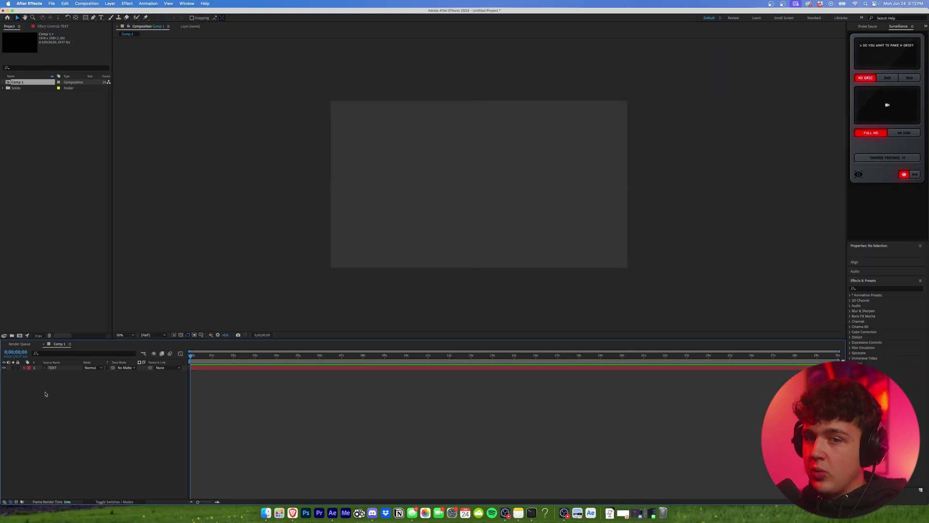
# Step: Add a white TITLE text layer above the TEXT solid, then deselect all layers
pyautogui.rightClick(46, 394)
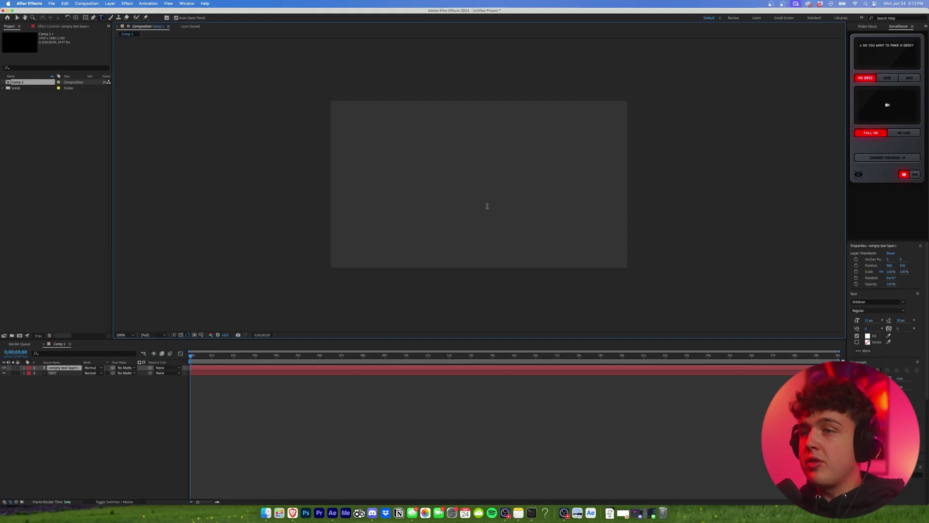
pyautogui.write('TI')
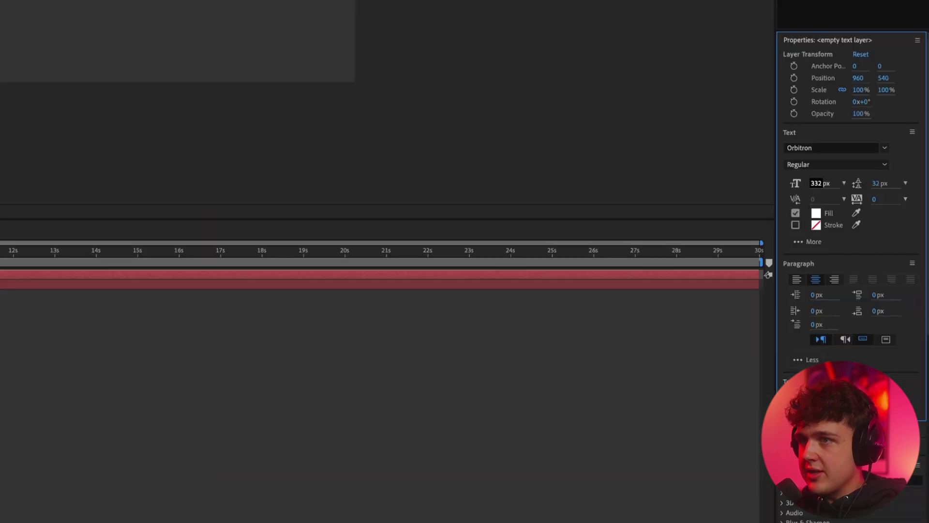
pyautogui.click(46, 386)
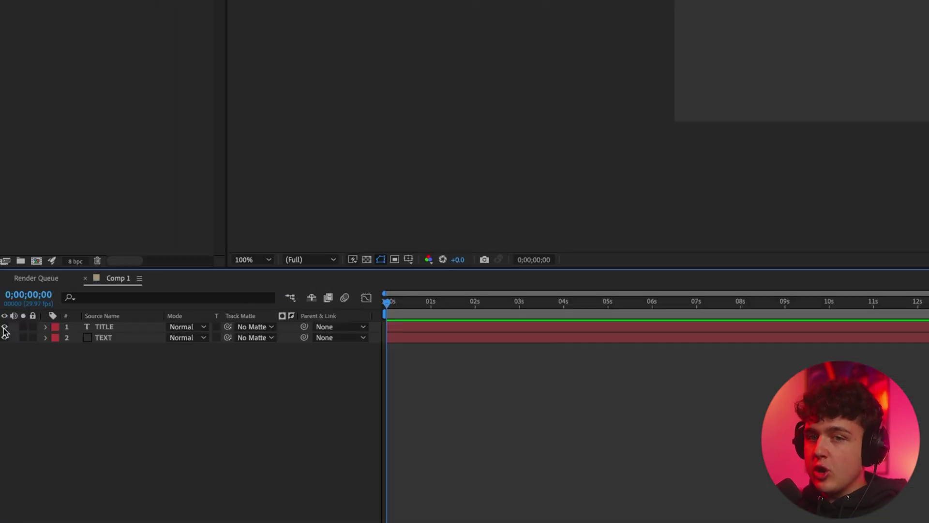
# Step: Hide the TITLE text layer and apply the Element effect to the TEXT solid
pyautogui.click(4, 367)
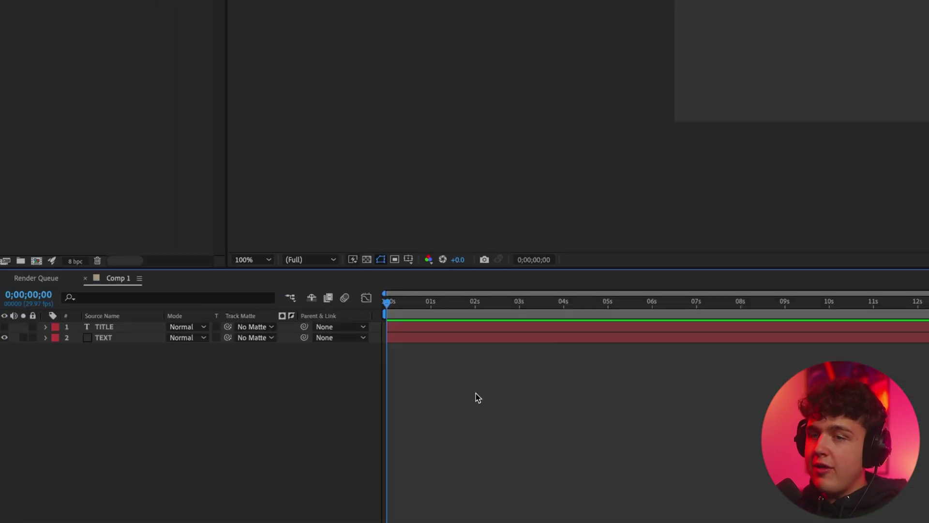
pyautogui.click(113, 338)
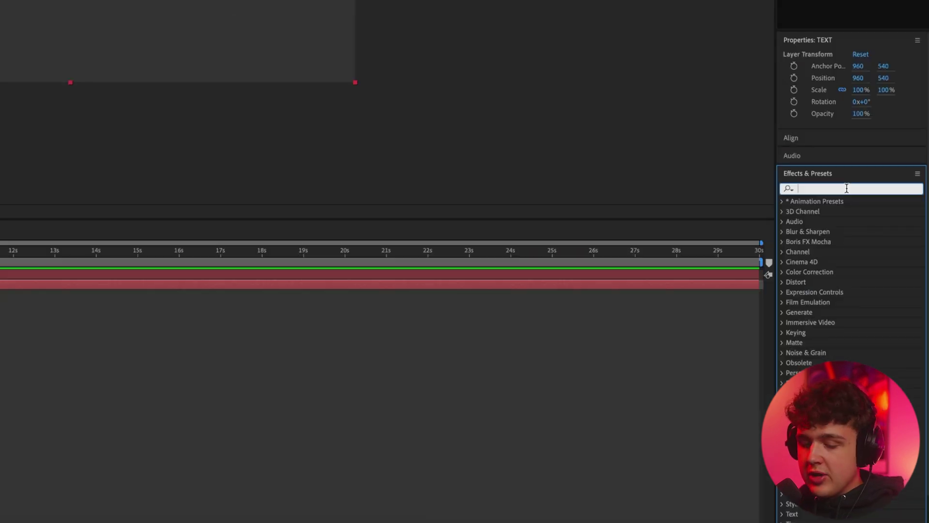
pyautogui.write('elem')
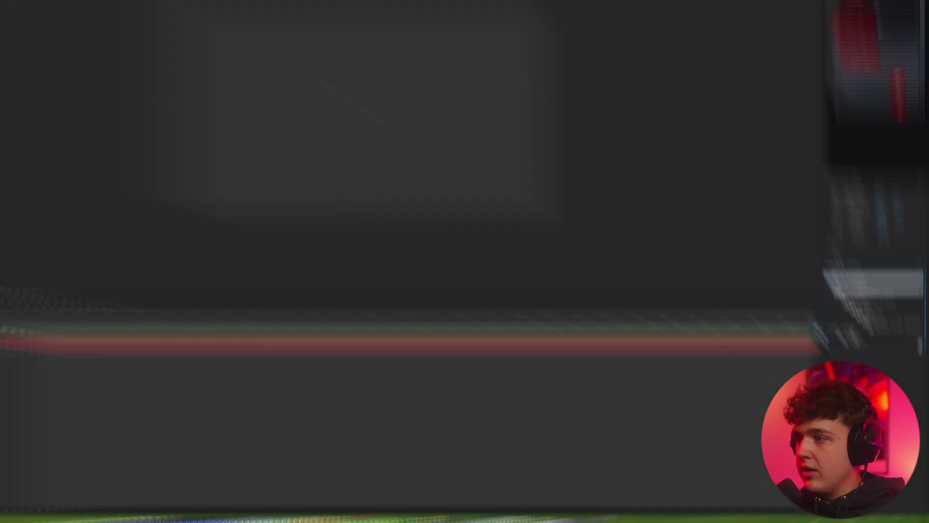
pyautogui.moveTo(869, 366); pyautogui.dragTo(62, 374)
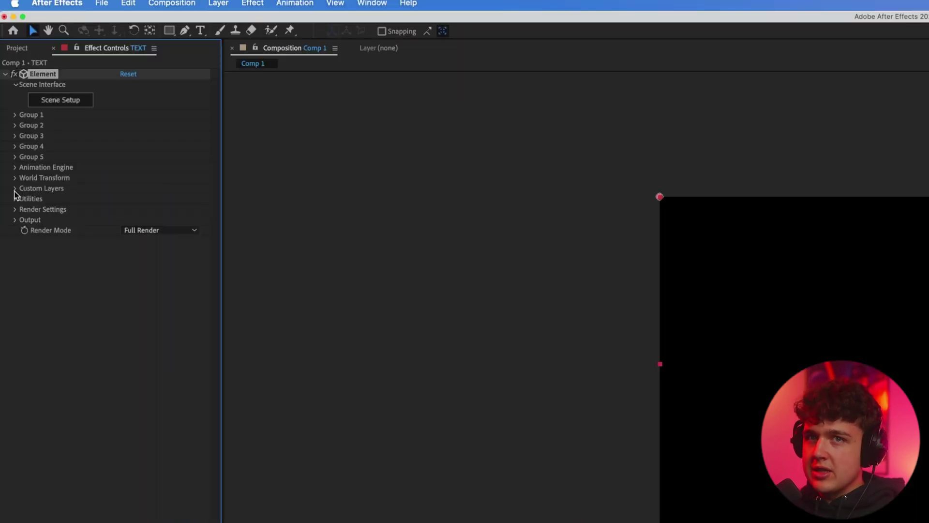
# Step: Set Element's Custom Layers Path Layer 1 to the TITLE layer
pyautogui.click(15, 189)
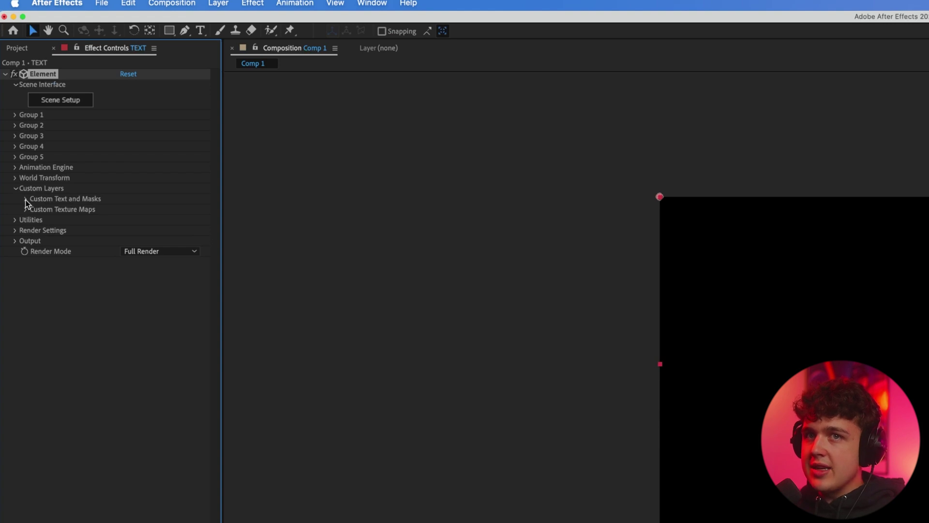
pyautogui.click(26, 199)
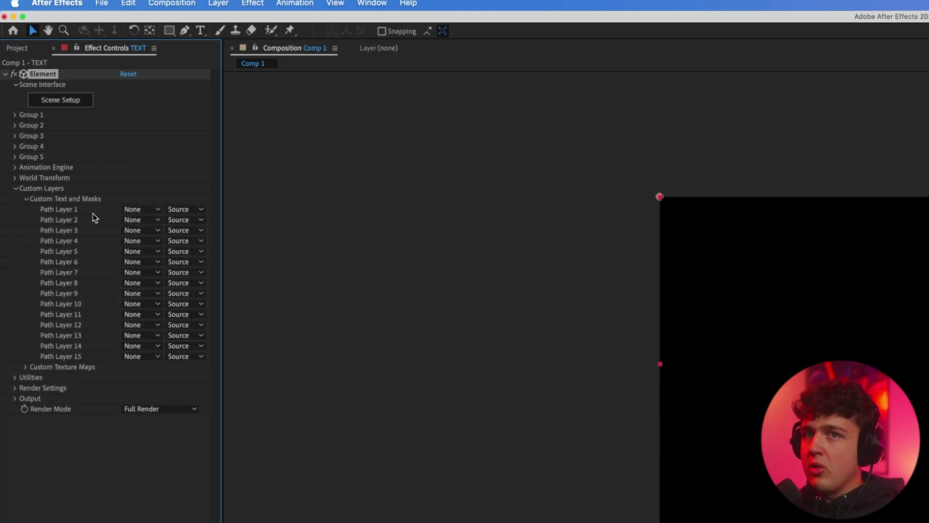
pyautogui.click(140, 209)
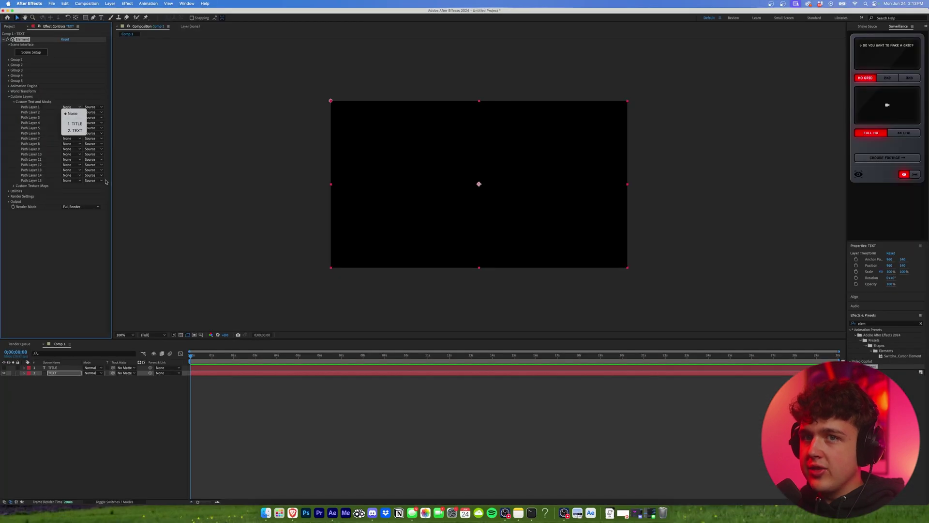
pyautogui.click(76, 124)
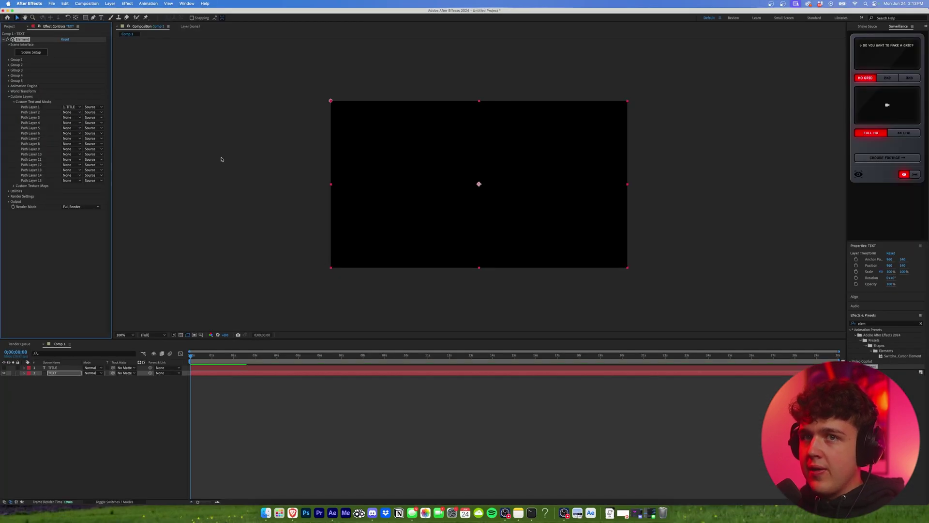
# Step: Extrude the TITLE text in Element's Scene Setup and view it at an angle
pyautogui.click(19, 97)
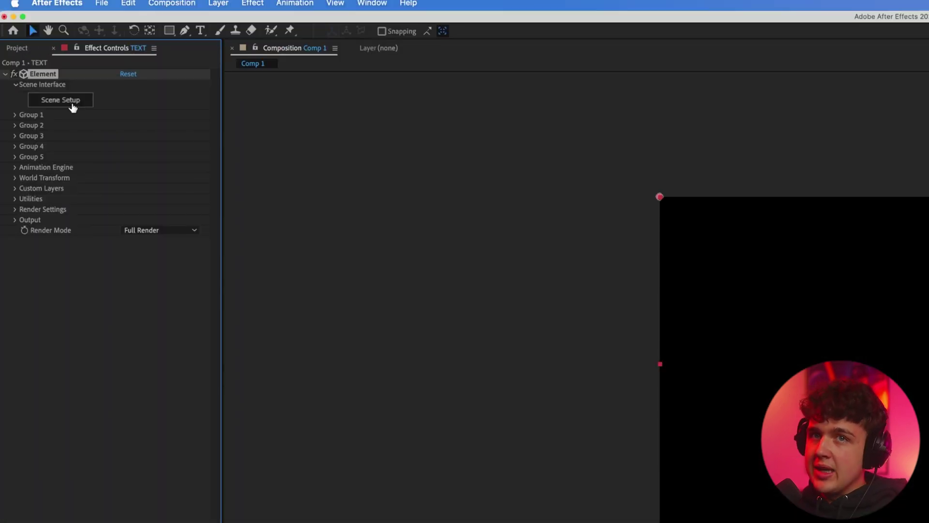
pyautogui.click(73, 103)
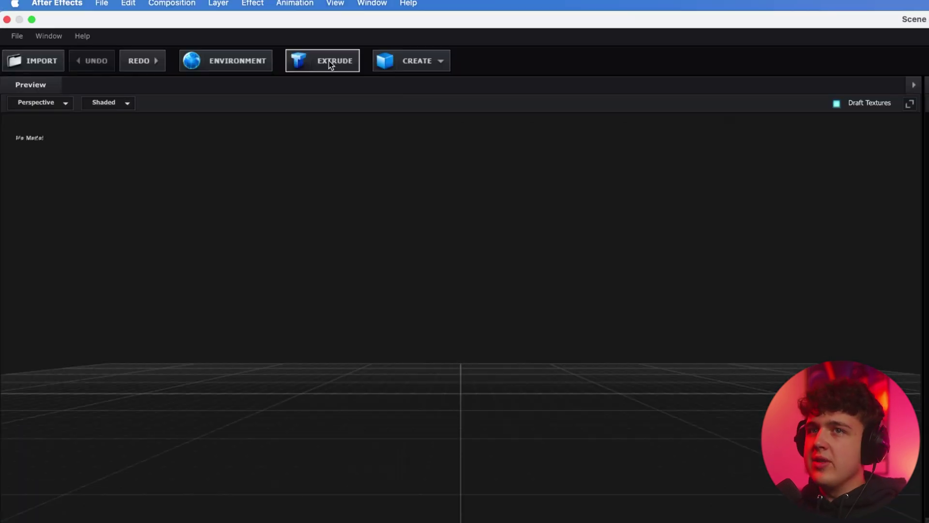
pyautogui.click(166, 33)
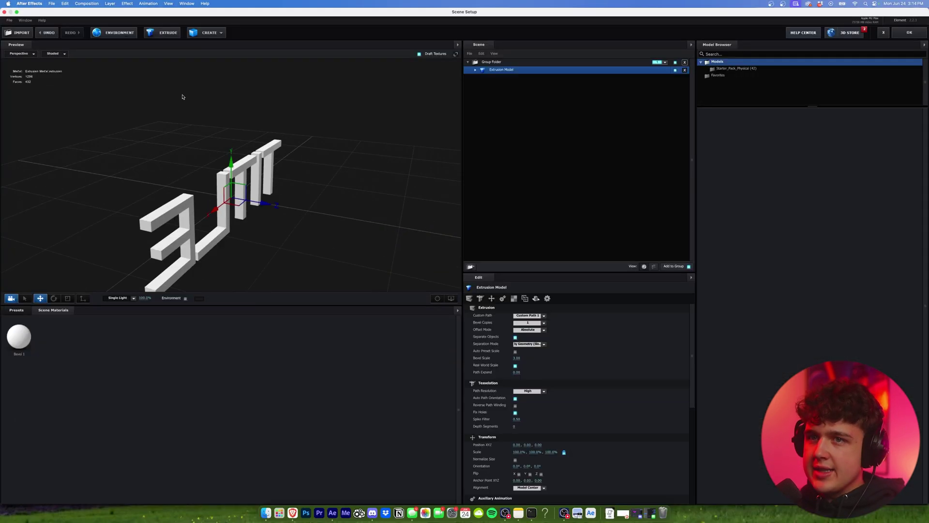
pyautogui.moveTo(183, 94)
pyautogui.mouseDown()
pyautogui.moveTo(232, 89)
pyautogui.moveTo(239, 107)
pyautogui.moveTo(245, 104)
pyautogui.mouseUp()
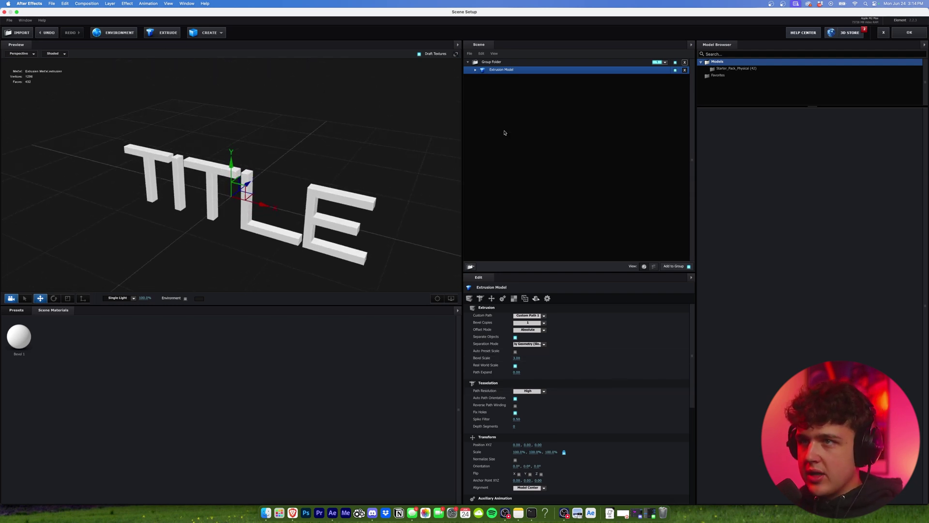
# Step: Adjust Bevel 1 size and make the letters extrude much deeper
pyautogui.click(476, 70)
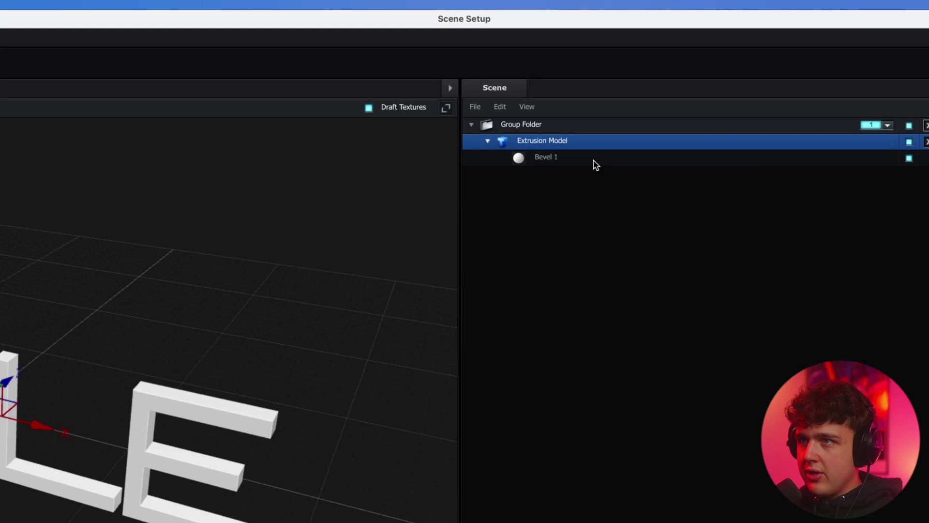
pyautogui.click(595, 159)
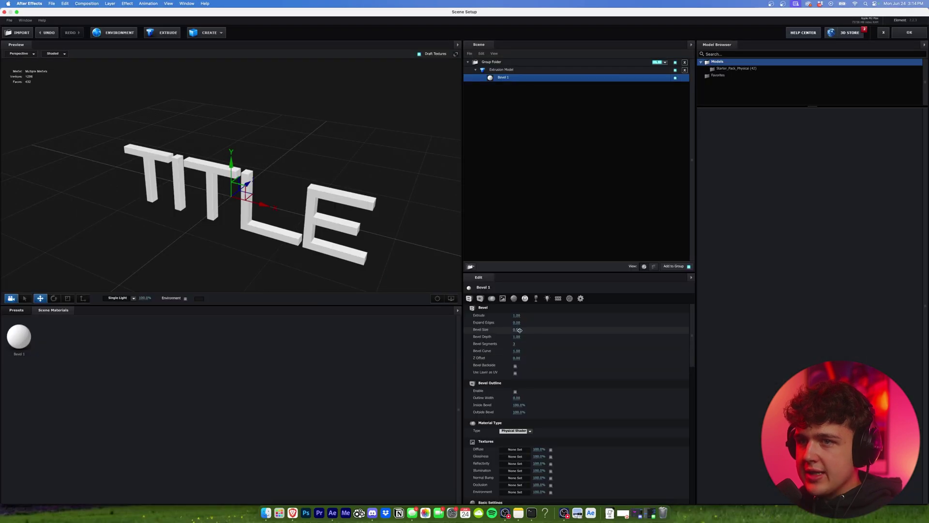
pyautogui.moveTo(518, 331); pyautogui.dragTo(612, 321)
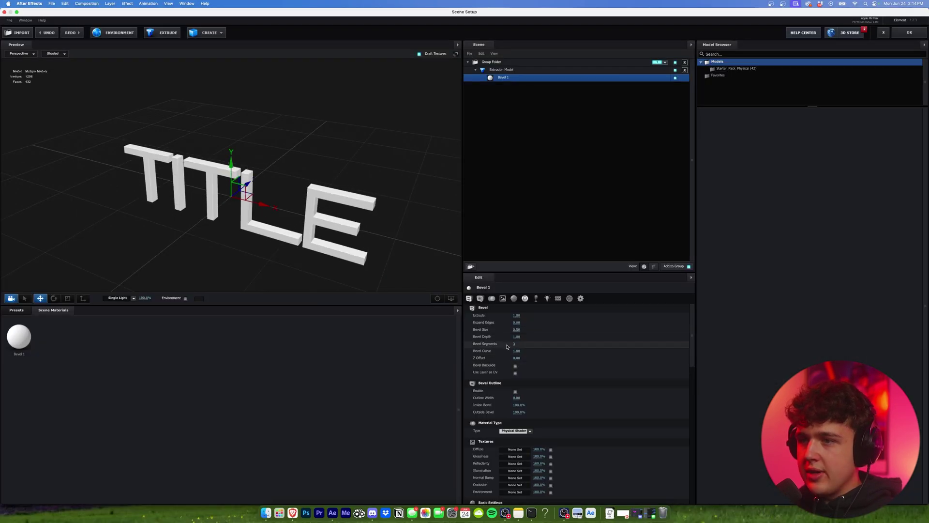
pyautogui.moveTo(609, 336); pyautogui.dragTo(624, 336)
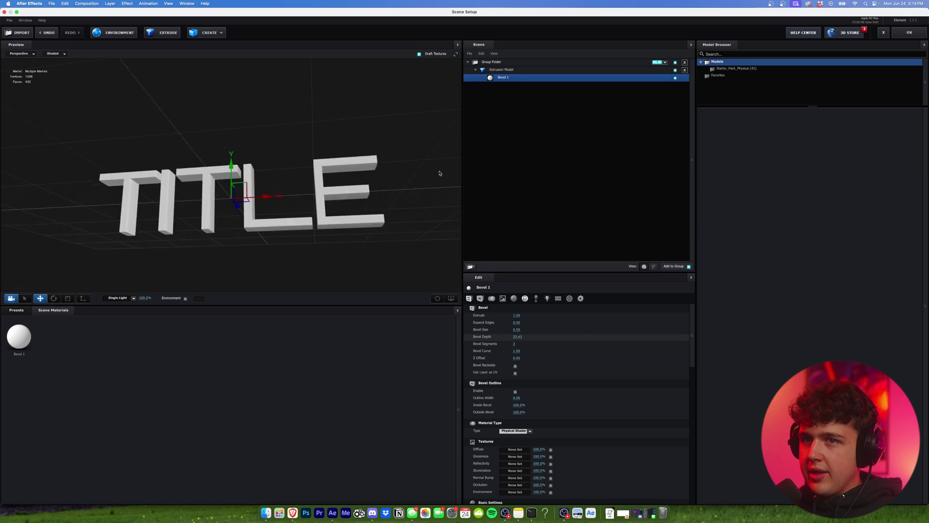
pyautogui.moveTo(442, 172); pyautogui.dragTo(444, 181)
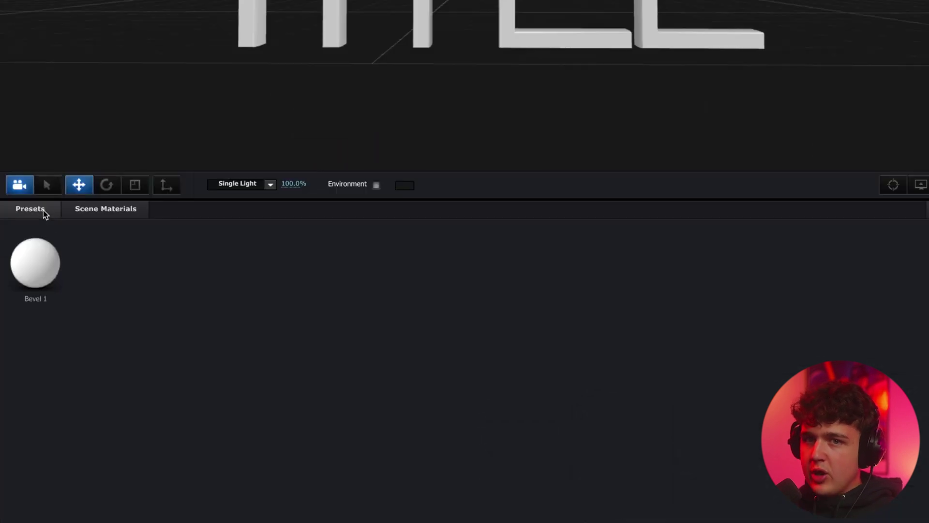
# Step: Apply the Physical Gold material to the text, briefly trying Chrome before returning to Gold
pyautogui.click(22, 310)
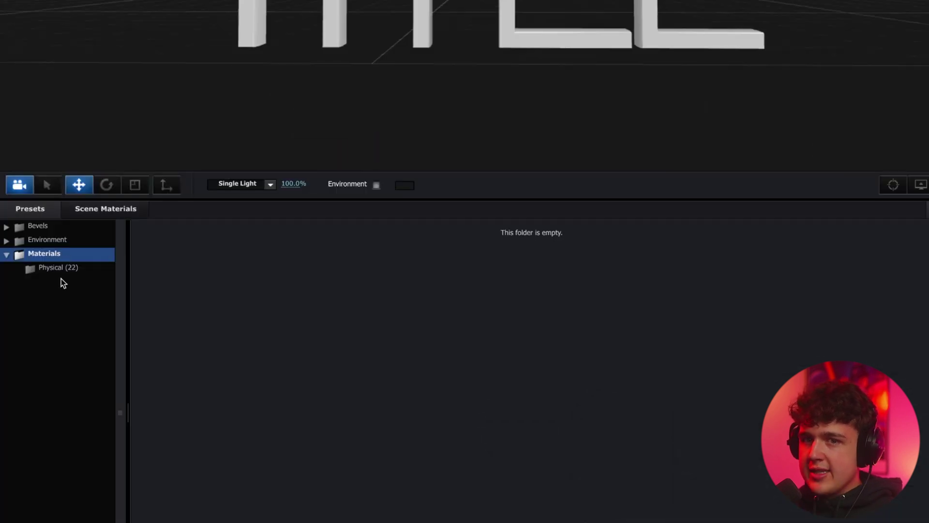
pyautogui.click(32, 338)
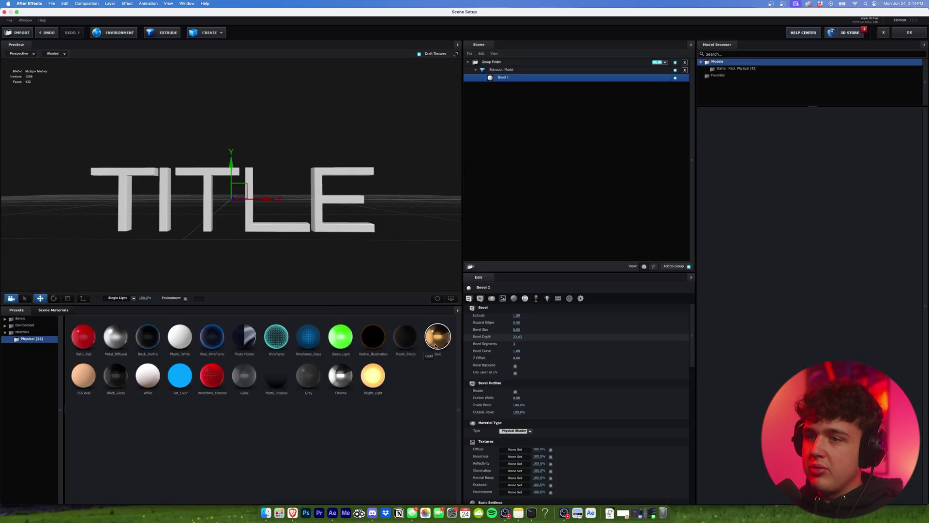
pyautogui.moveTo(437, 336)
pyautogui.mouseDown()
pyautogui.moveTo(315, 197)
pyautogui.moveTo(394, 138)
pyautogui.mouseUp()
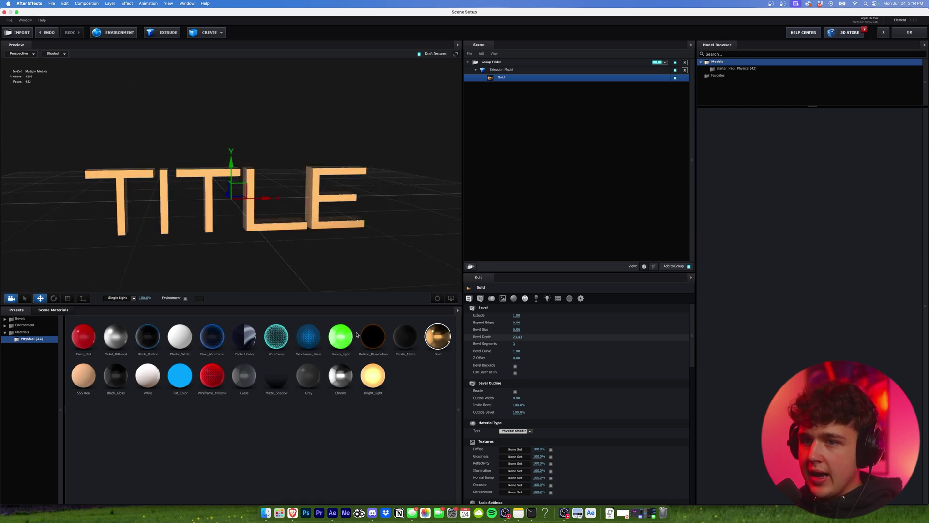
pyautogui.moveTo(341, 376); pyautogui.dragTo(321, 206)
pyautogui.moveTo(341, 335); pyautogui.dragTo(315, 214)
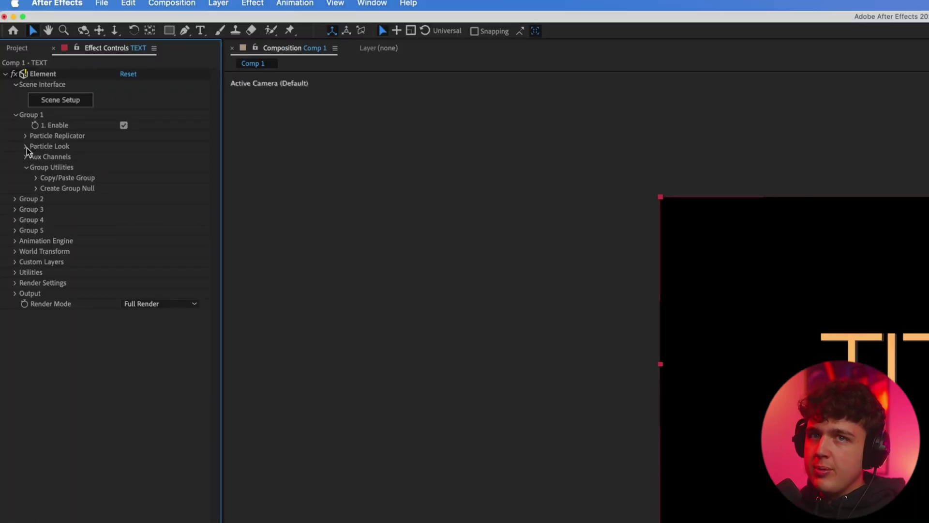
# Step: Set Group 1 Particle Size to 18.60 and check Enable Multi-Object for per-letter control
pyautogui.click(25, 147)
pyautogui.moveTo(129, 157); pyautogui.dragTo(191, 164)
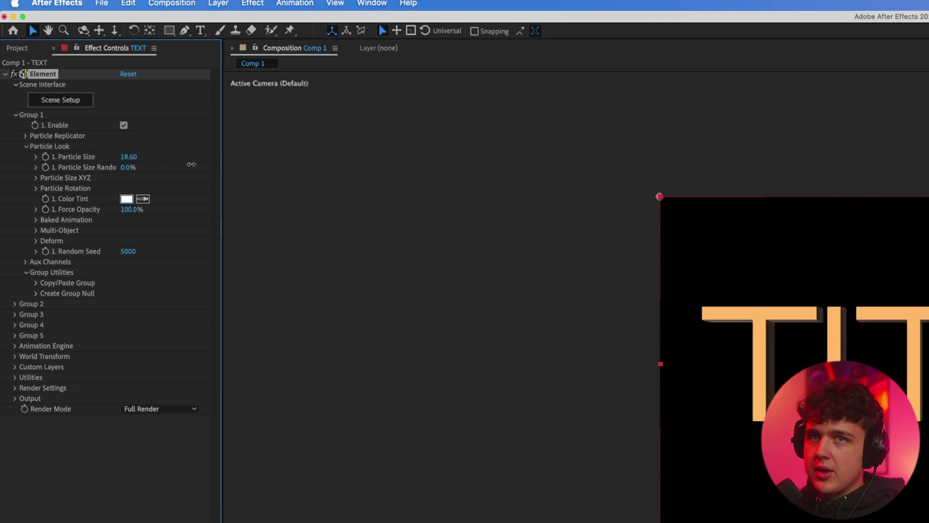
pyautogui.click(26, 136)
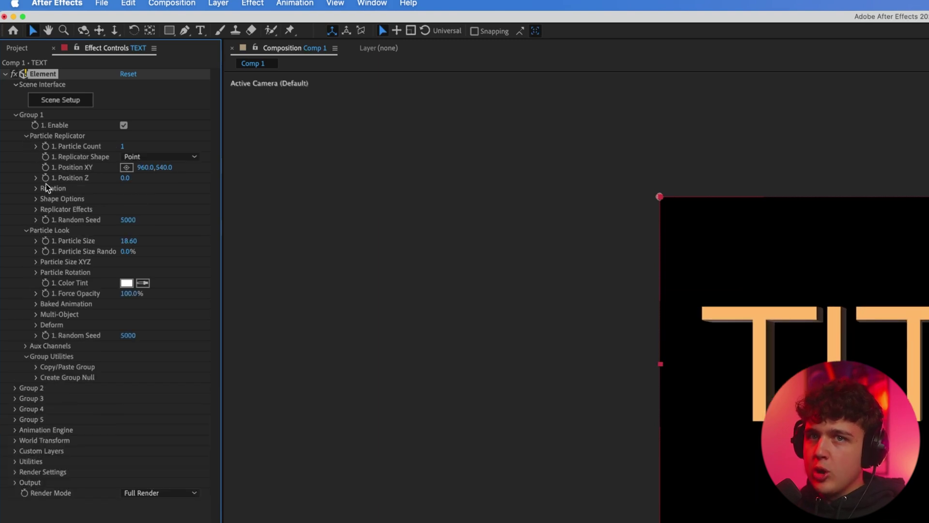
pyautogui.click(37, 210)
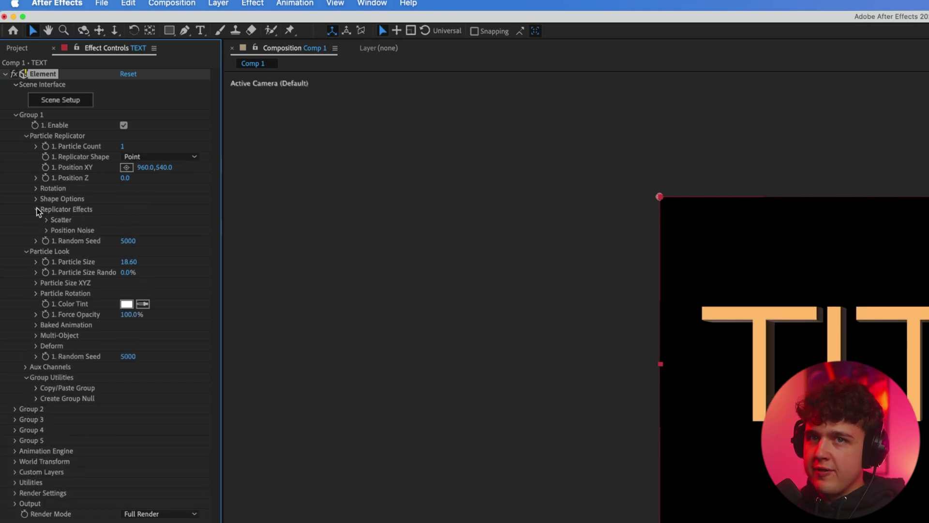
pyautogui.click(37, 335)
pyautogui.click(124, 347)
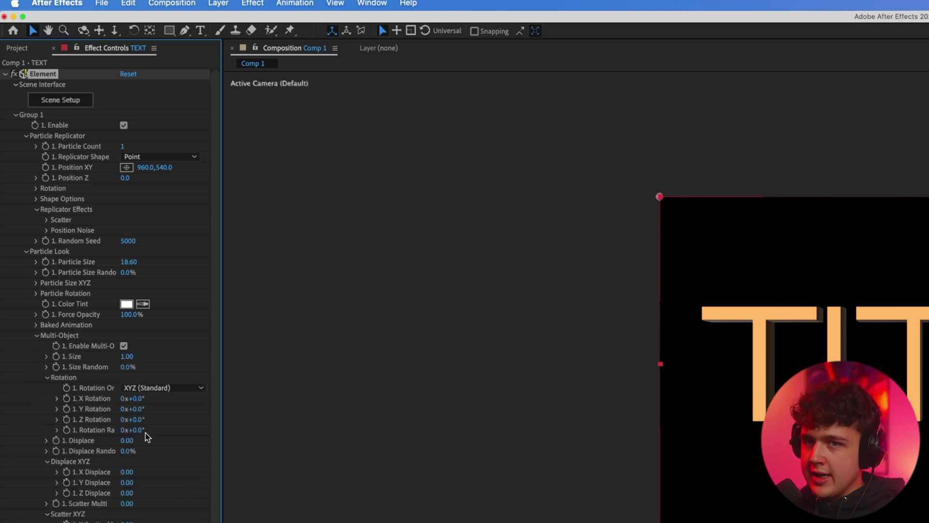
# Step: Keyframe Multi-Object Rotation Random from scattered letters to upright, then preview around 19 seconds
pyautogui.moveTo(141, 435)
pyautogui.mouseDown()
pyautogui.moveTo(118, 219)
pyautogui.moveTo(77, 222)
pyautogui.mouseUp()
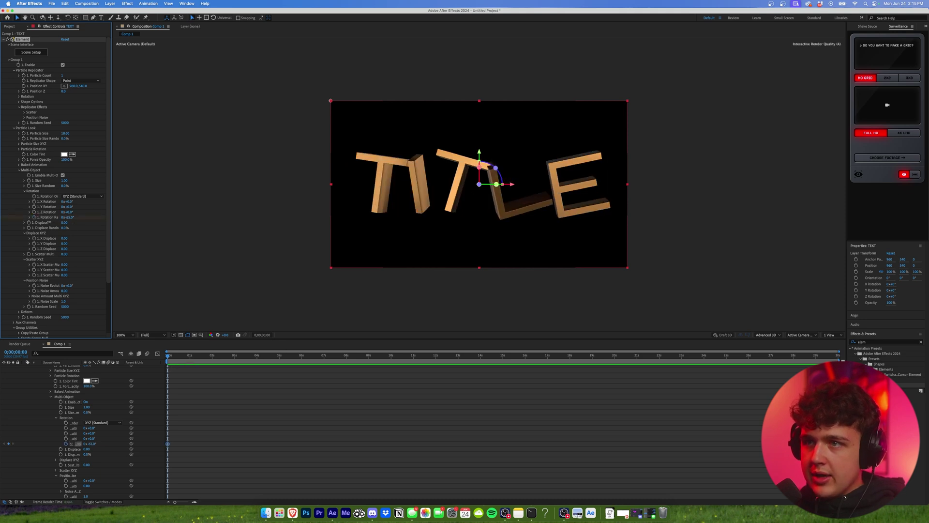
pyautogui.moveTo(68, 218)
pyautogui.mouseDown()
pyautogui.moveTo(31, 218)
pyautogui.moveTo(111, 222)
pyautogui.mouseUp()
pyautogui.press('End')
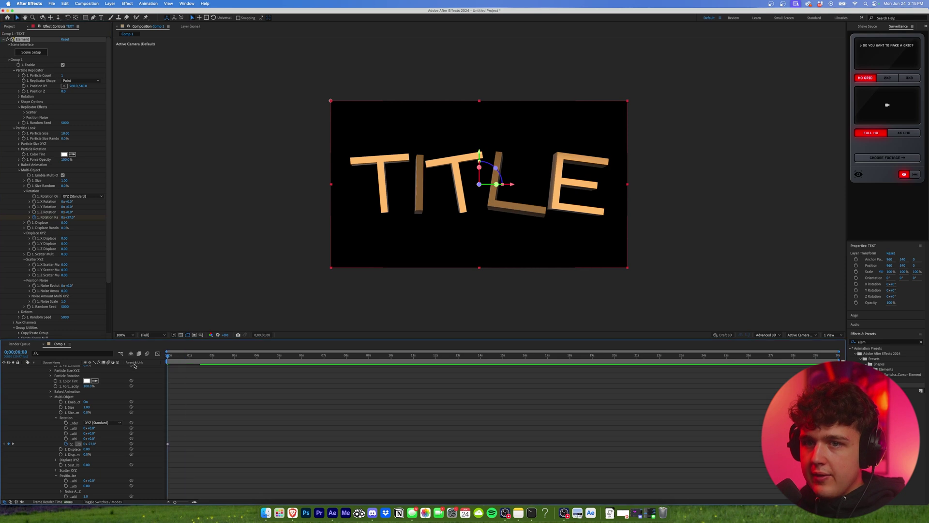
pyautogui.press('Home')
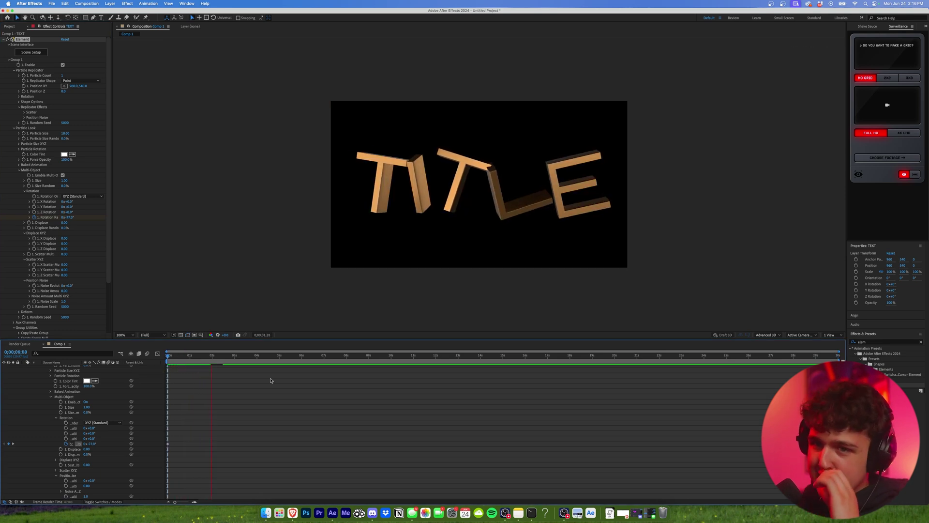
pyautogui.click(588, 356)
pyautogui.moveTo(591, 375); pyautogui.dragTo(604, 371)
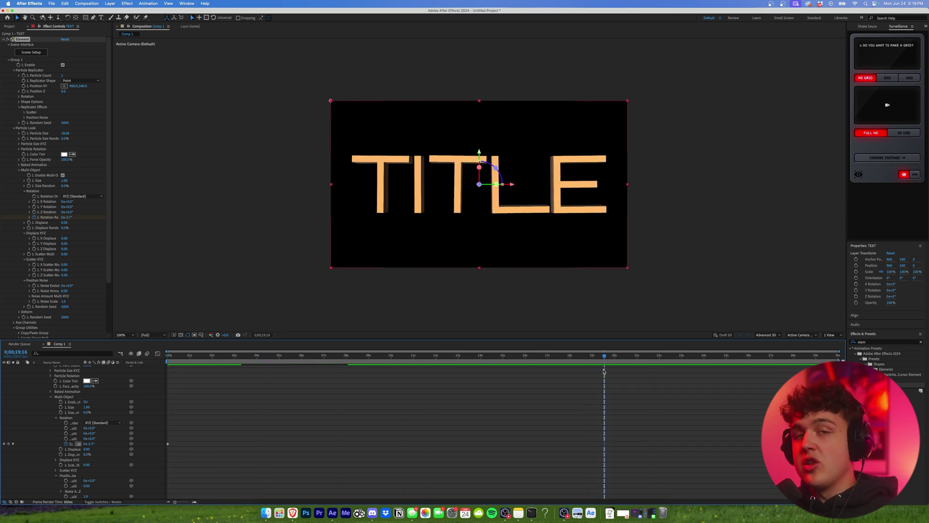